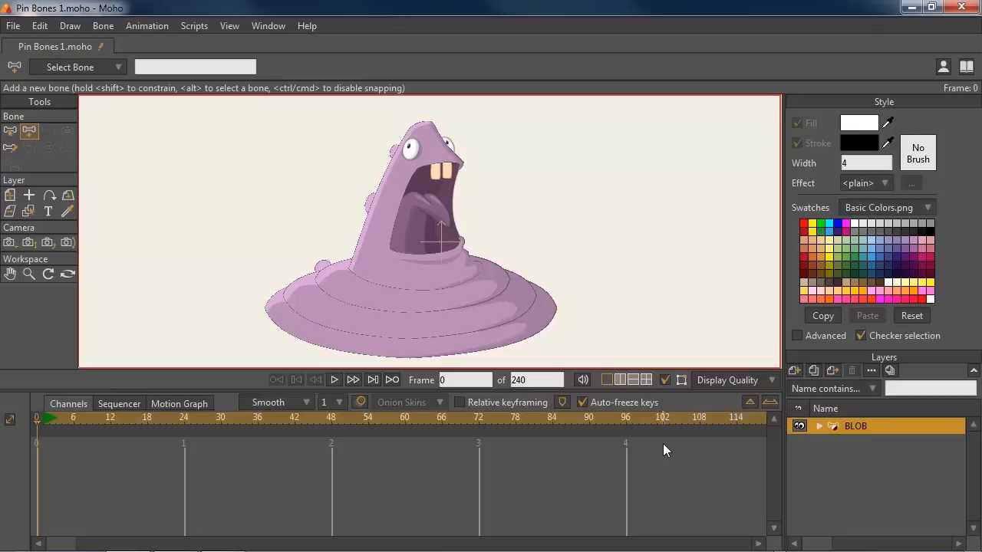
Step: Expand the BLOB layer to view its sublayers, and collapse it again
click(819, 425)
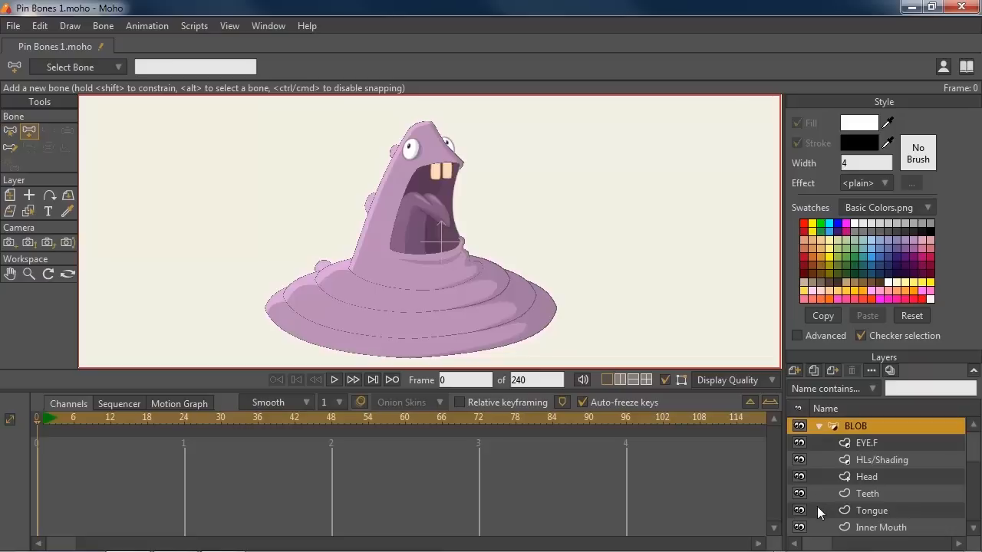
click(817, 426)
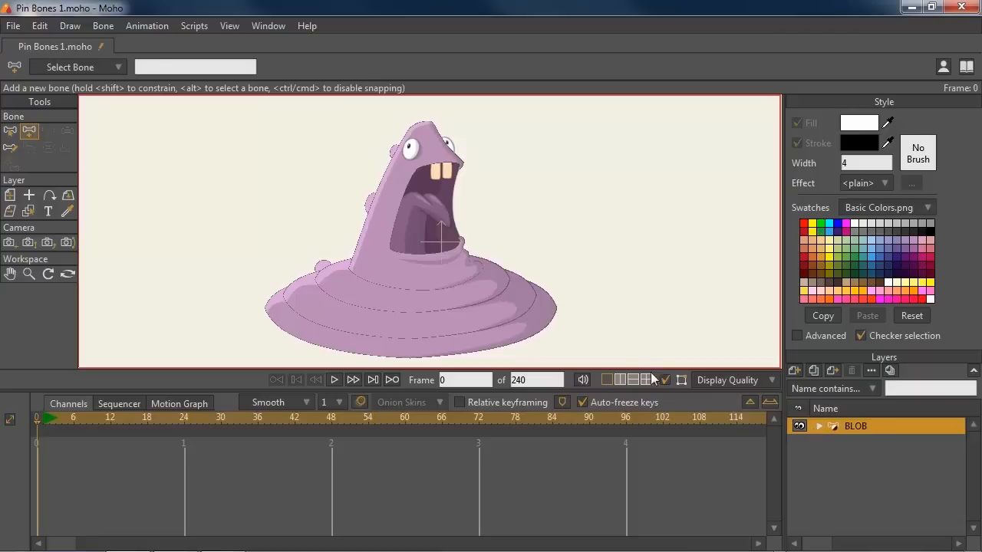
Step: Add six pin bones to the blob: one on top of the head, two along the upper mouth and three along the lower mouth
click(426, 130)
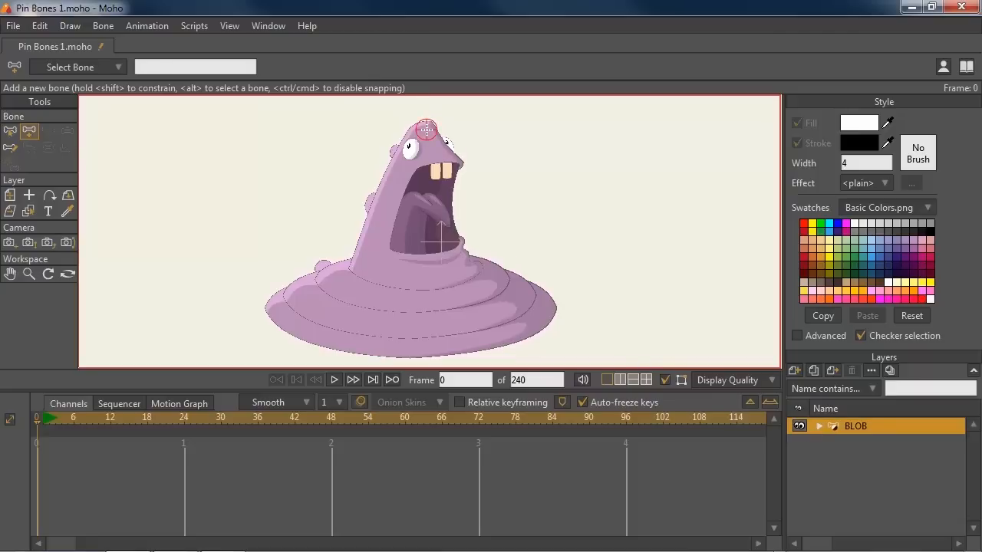
click(413, 167)
click(460, 167)
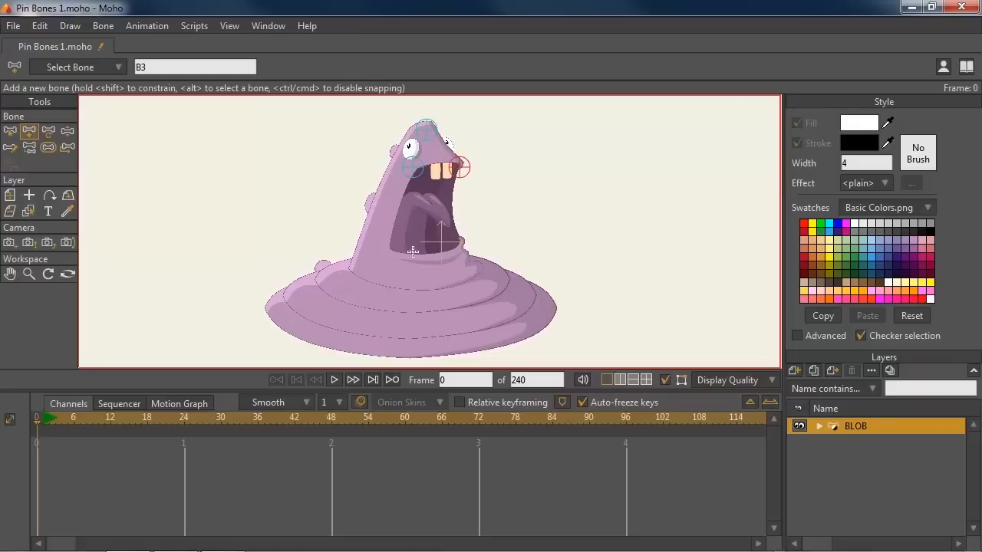
click(388, 249)
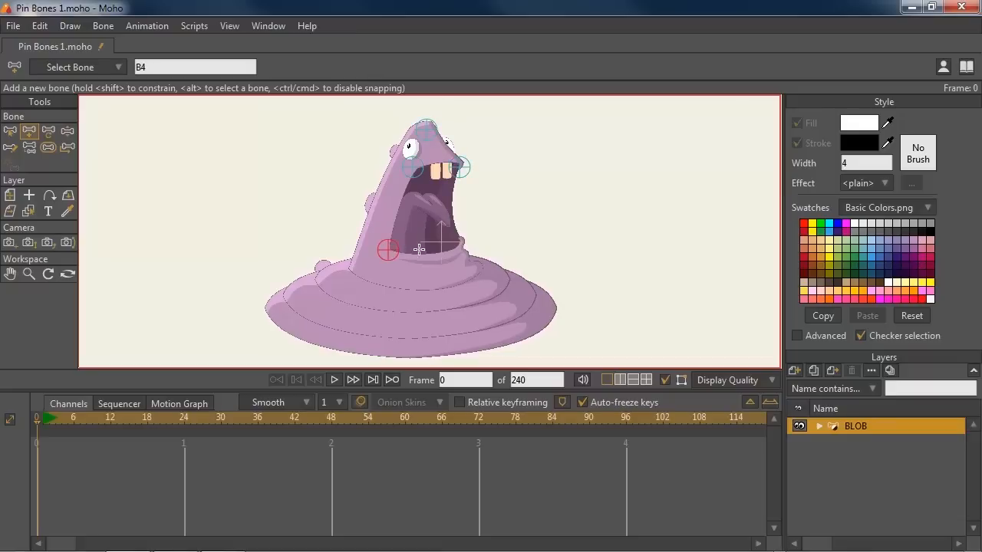
click(460, 240)
click(436, 255)
Step: Add five pin bones down the blob's back, from mid-back along the left slope to the left edge of the base
click(372, 211)
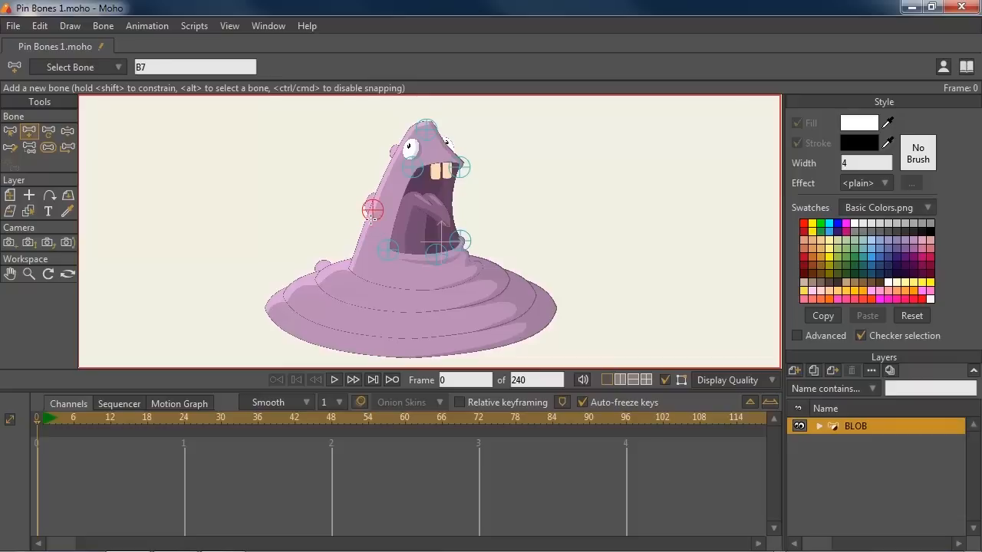
click(354, 264)
click(329, 264)
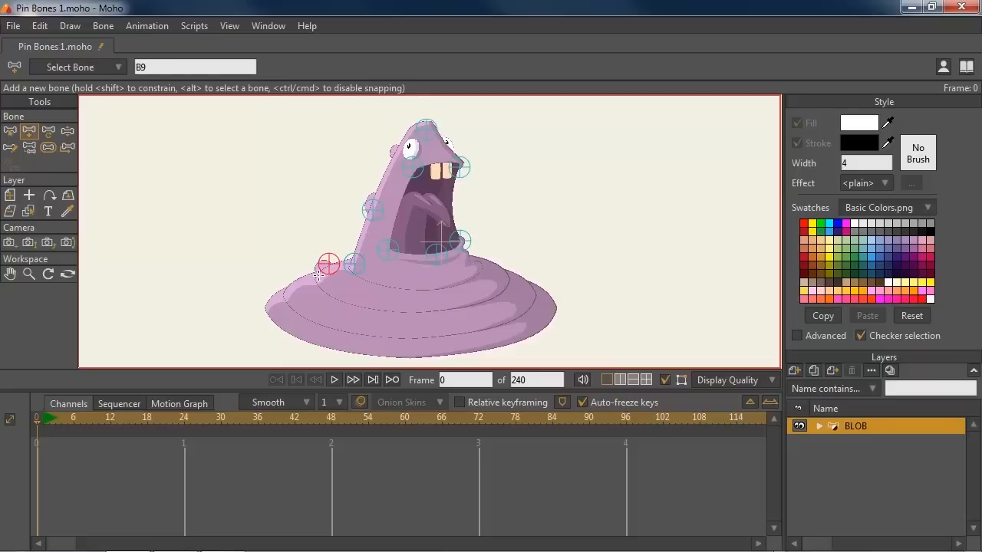
click(301, 282)
click(274, 305)
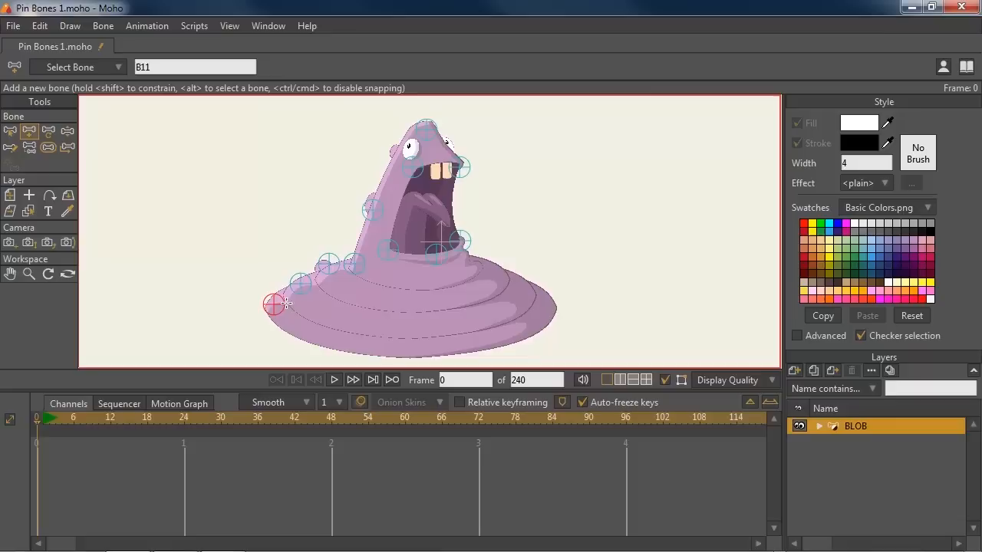
Step: Add three pin bones down the centre of the base and three along its right slope to the right edge
click(413, 299)
click(414, 327)
click(414, 347)
click(492, 275)
click(517, 288)
click(542, 305)
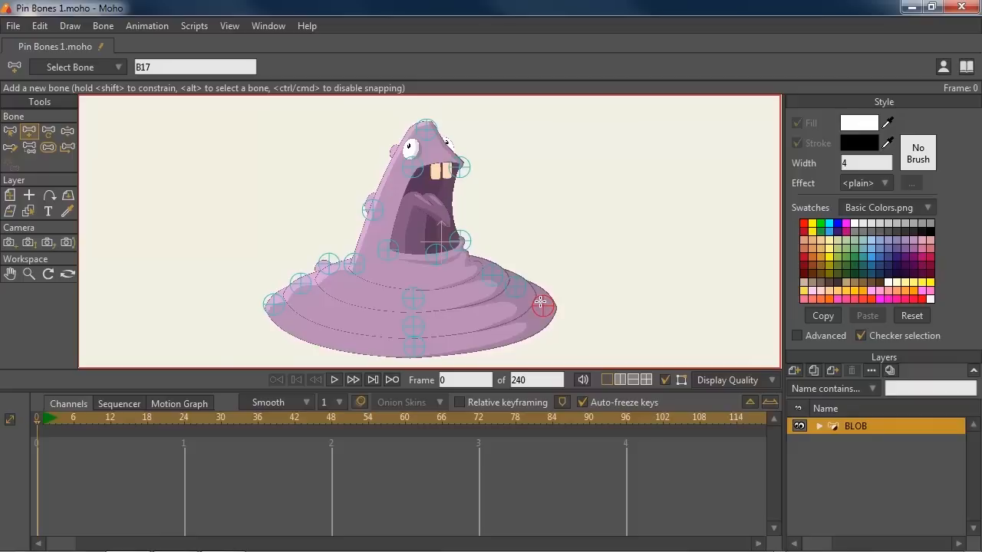
Step: Reposition the slope pin bones with the Transform Bone tool so they sit slightly inside the base's left and right outlines
key(t)
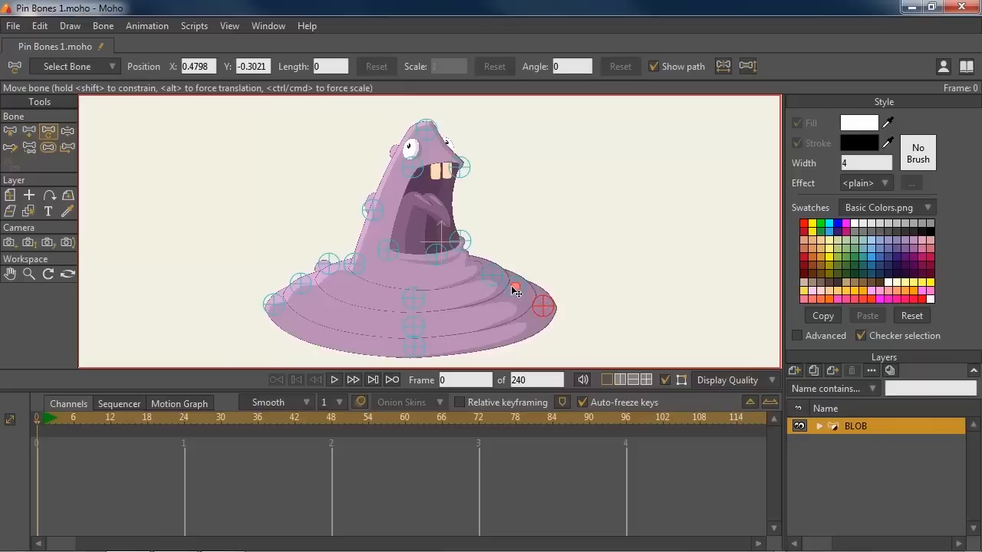
click(517, 289)
drag(328, 263, 275, 309)
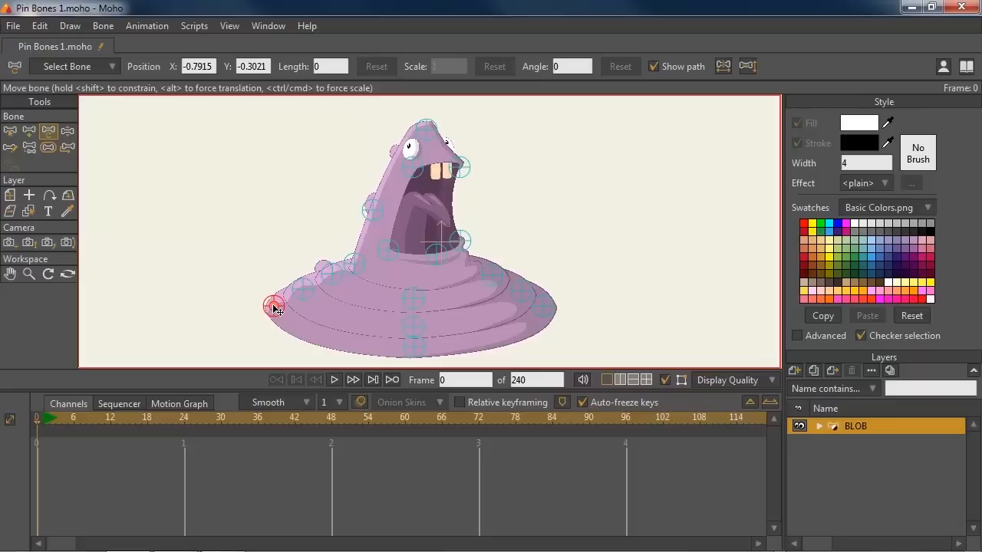
Step: Reduce the bone strength of all pin bones to about 0.5 and deselect them
click(52, 148)
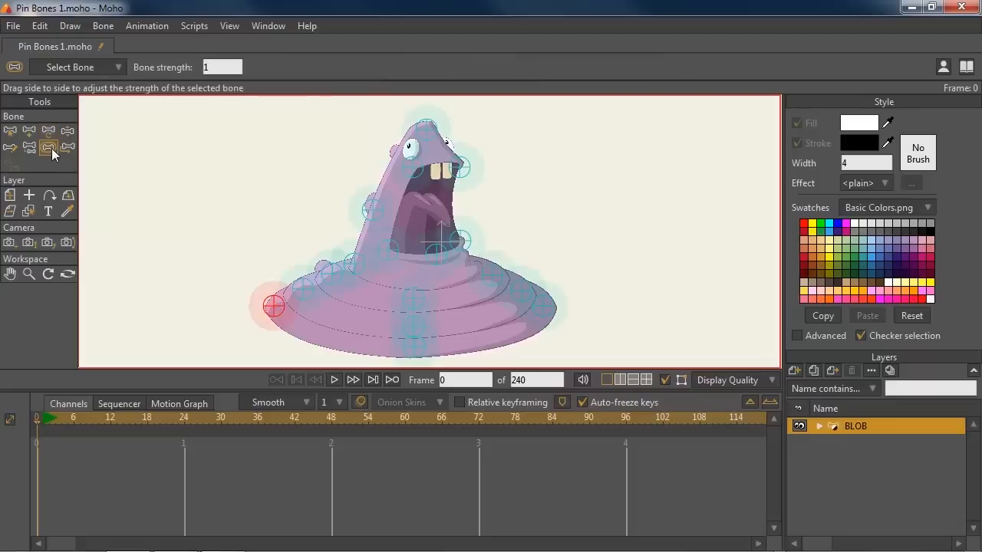
key(ctrl+a)
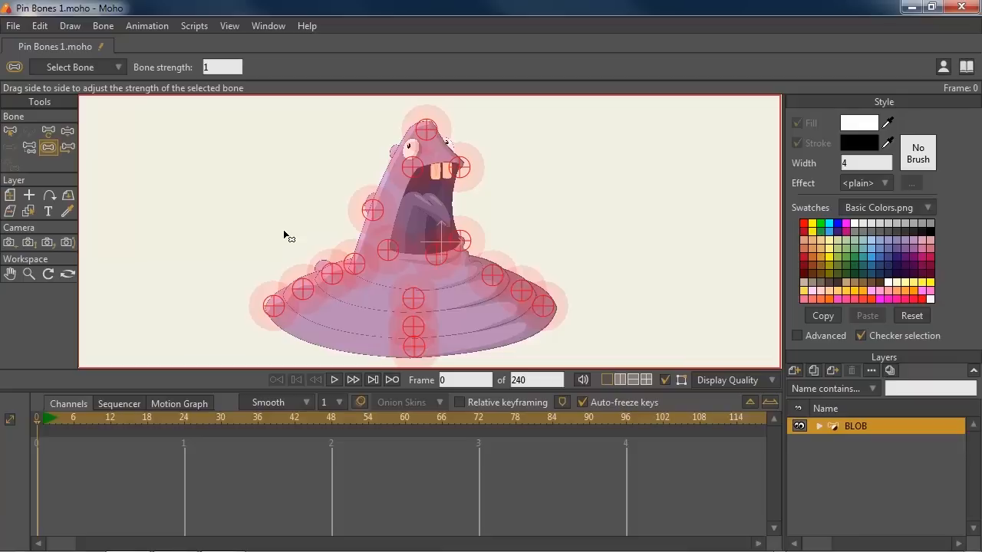
drag(345, 229, 311, 228)
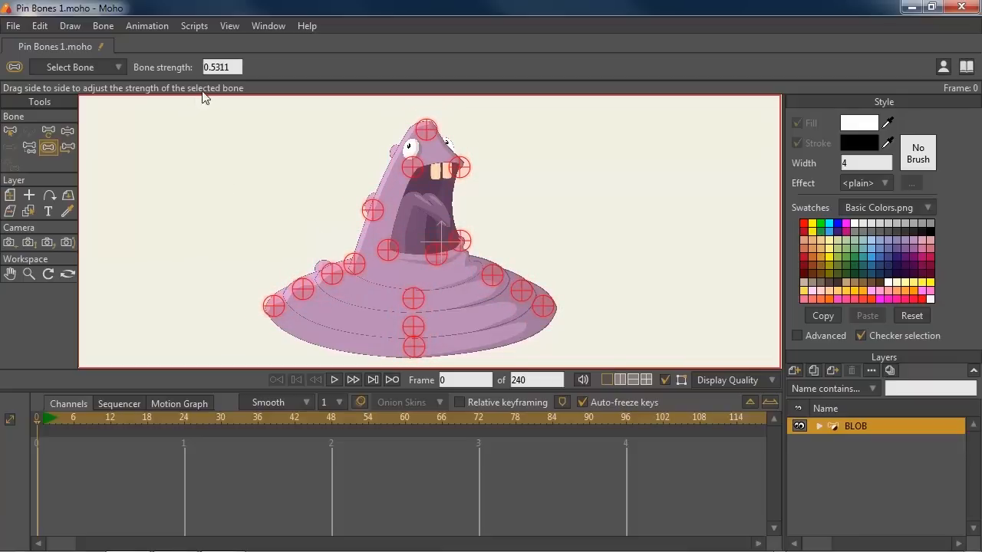
click(221, 68)
drag(220, 68, 216, 69)
text(5)
key(Return)
key(ctrl+shift+a)
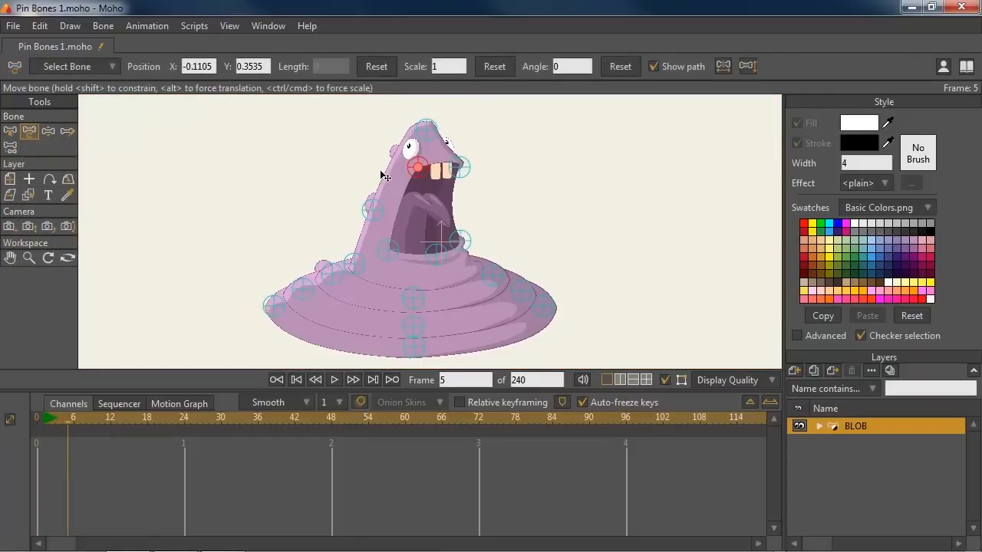
Step: Test the rig at frame 5 by moving the upper mouth pin bone and moving and rotating the head pin bone
drag(416, 166, 390, 255)
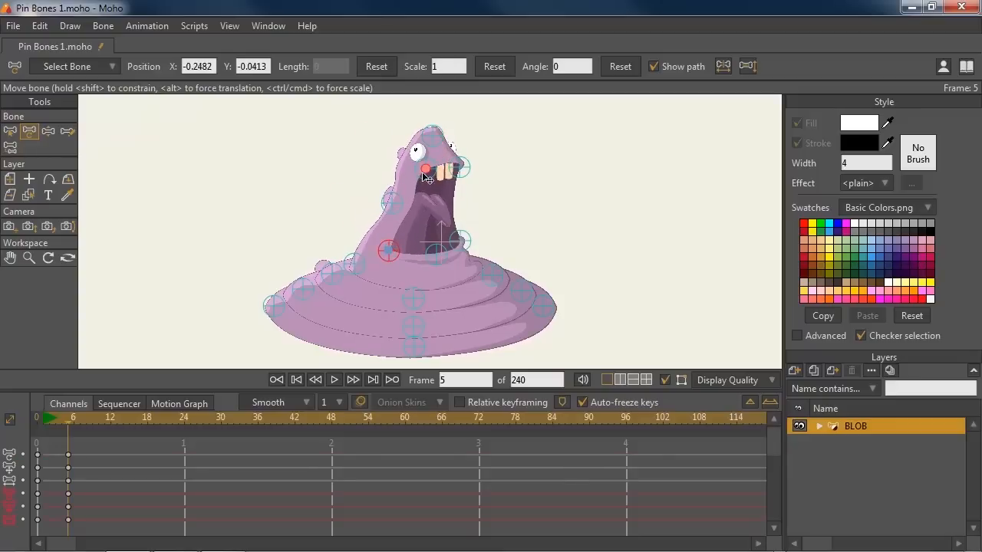
drag(424, 173, 429, 230)
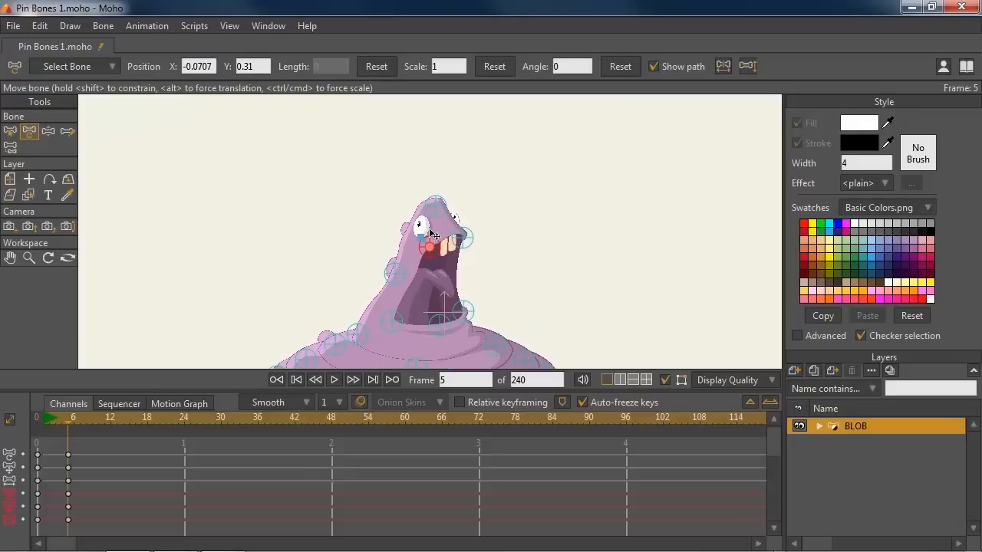
scroll(431, 232, up, 5)
mouse_move(448, 158)
mouse_down()
mouse_move(434, 187)
mouse_move(444, 166)
mouse_up()
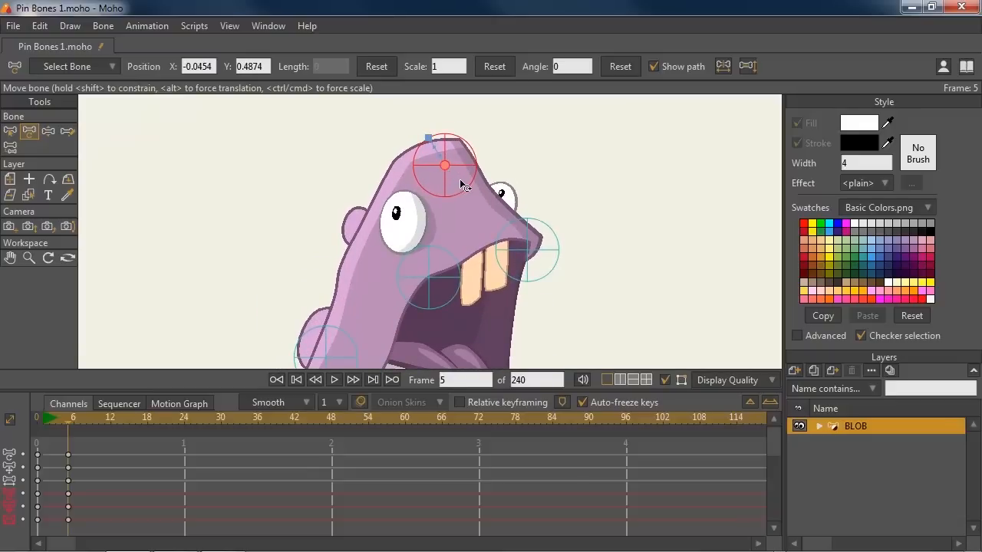
mouse_move(459, 182)
mouse_down()
mouse_move(449, 175)
mouse_move(425, 191)
mouse_move(458, 187)
mouse_move(451, 169)
mouse_move(555, 170)
mouse_move(458, 173)
mouse_up()
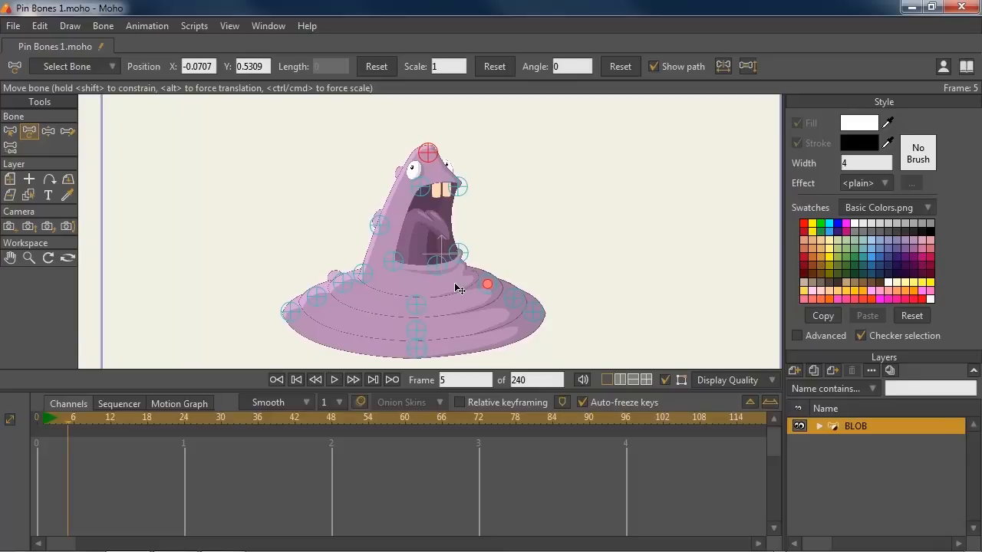
Step: Keyframe the blob's current bone pose at frame 6
key(ctrl+Right)
key(ctrl+f)
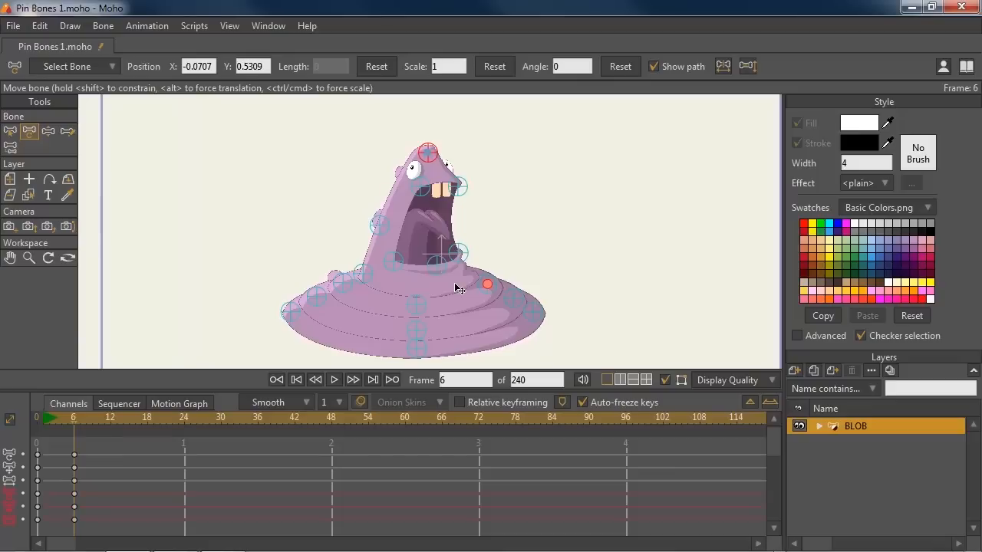
Step: At frame 12, pull the three right-slope pin bones outward to stretch the base rightward, with the outermost at about X 1.06
key(ctrl+Right)
key(ctrl+Right)
key(ctrl+Right)
key(ctrl+Right)
key(ctrl+Right)
key(ctrl+Right)
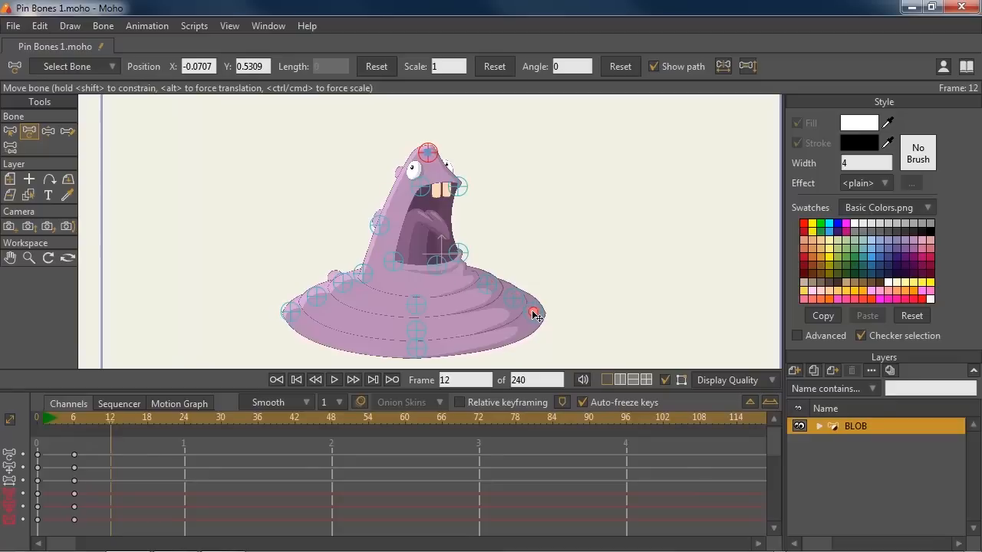
drag(535, 315, 633, 333)
drag(519, 304, 585, 304)
drag(495, 291, 647, 321)
click(645, 317)
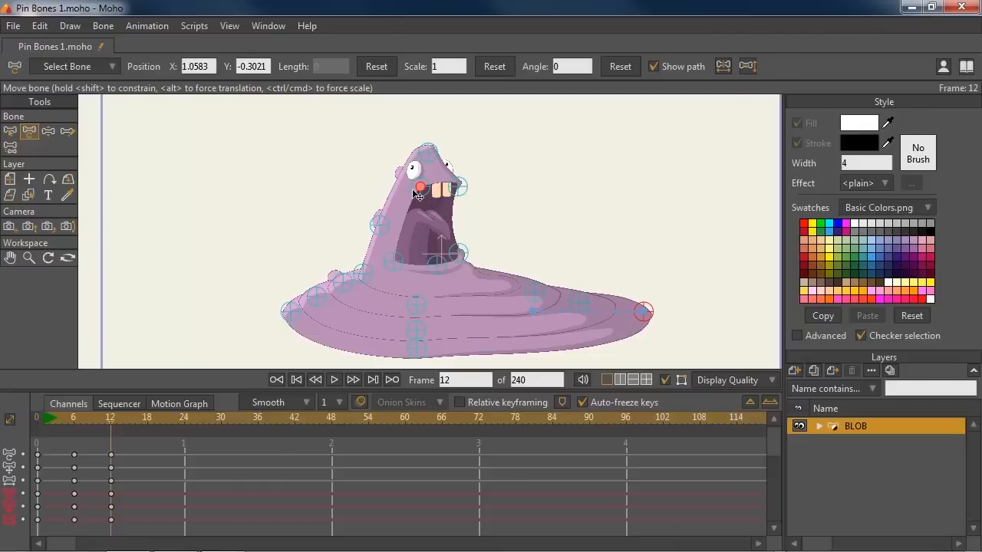
Step: Lasso-select the head, mouth and upper-back pin bones and shift the blob's upper body slightly at frame 12
key(b)
mouse_move(396, 146)
mouse_down()
mouse_move(358, 207)
mouse_move(362, 234)
mouse_move(391, 273)
mouse_move(433, 280)
mouse_move(497, 236)
mouse_move(461, 149)
mouse_move(430, 149)
mouse_up()
key(t)
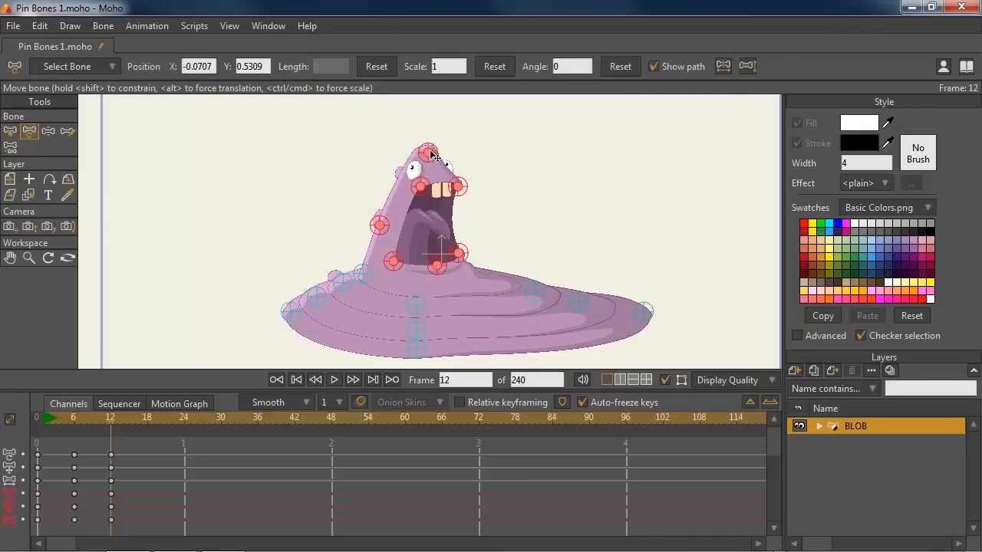
drag(434, 156, 432, 188)
Step: Fine-tune the back, mouth and head pin bones individually at frame 12 so the upper body leans to the right
drag(383, 224, 388, 225)
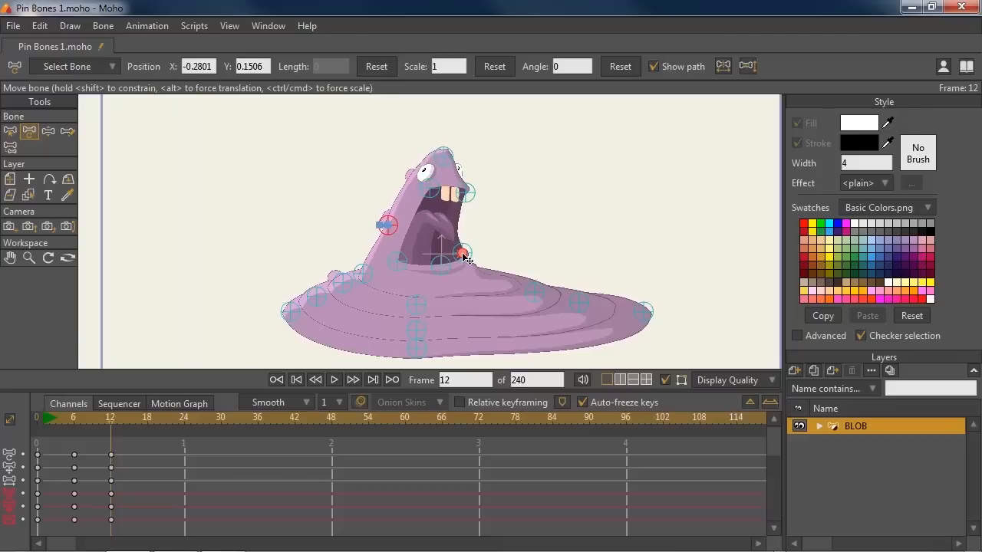
drag(462, 253, 465, 256)
drag(398, 261, 438, 268)
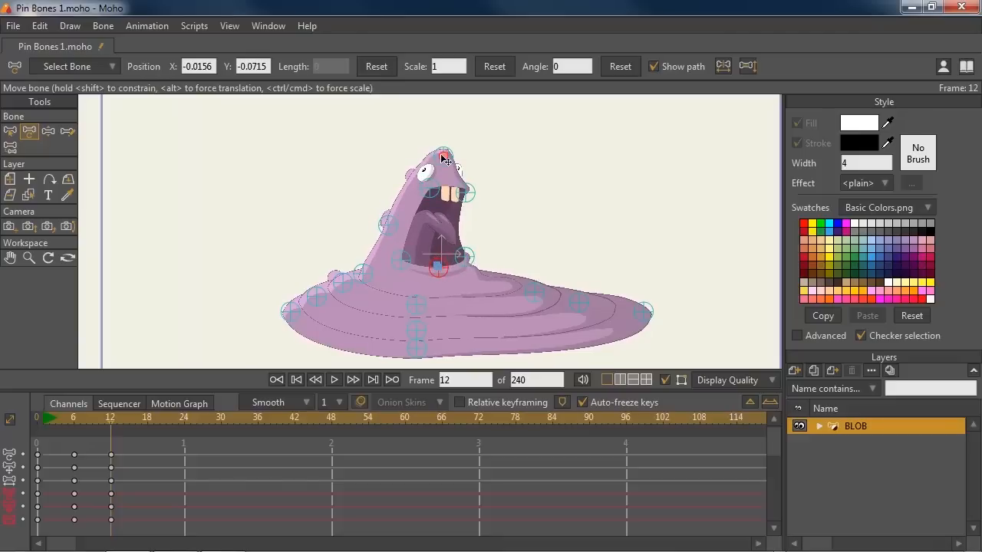
drag(463, 191, 453, 170)
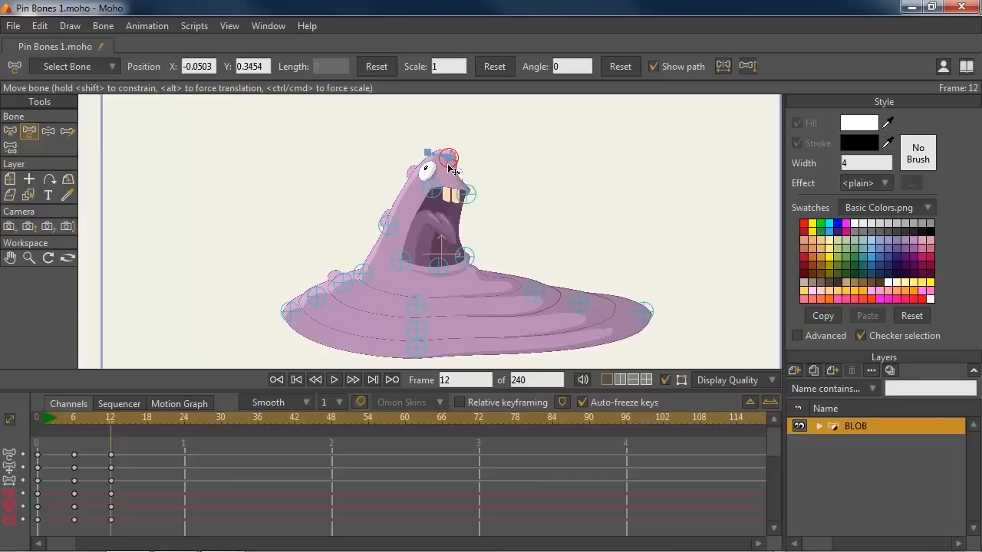
click(453, 170)
Step: Step back and forth through the frames around the 6 and 12 keyframes to review the stretching motion
key(Left)
key(Left)
key(Left)
key(Left)
key(Left)
key(Left)
key(Left)
key(Left)
key(Left)
key(Left)
key(Left)
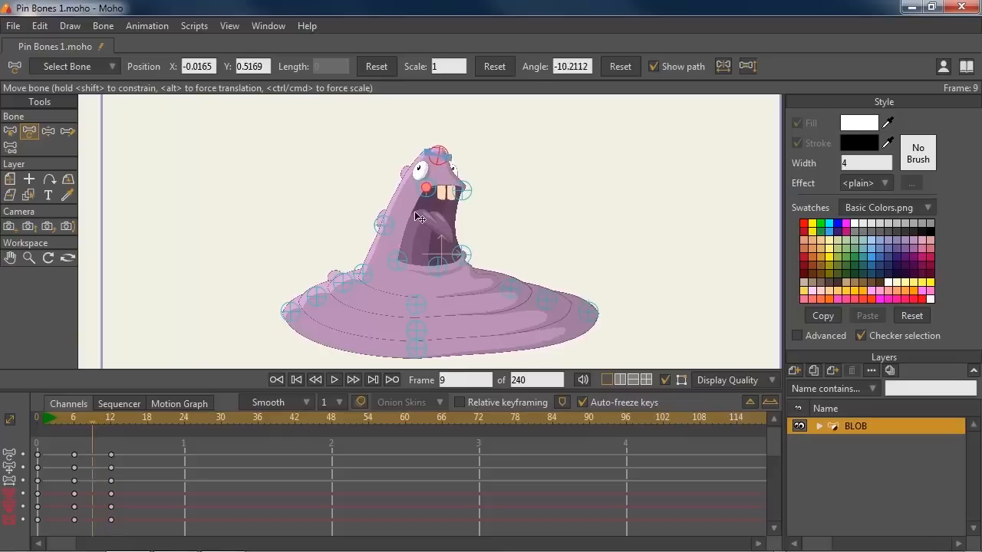
key(Right)
key(Right)
key(Right)
key(Right)
key(Right)
key(Right)
key(Right)
key(Right)
key(Right)
key(Right)
key(Right)
key(Right)
key(Right)
key(Right)
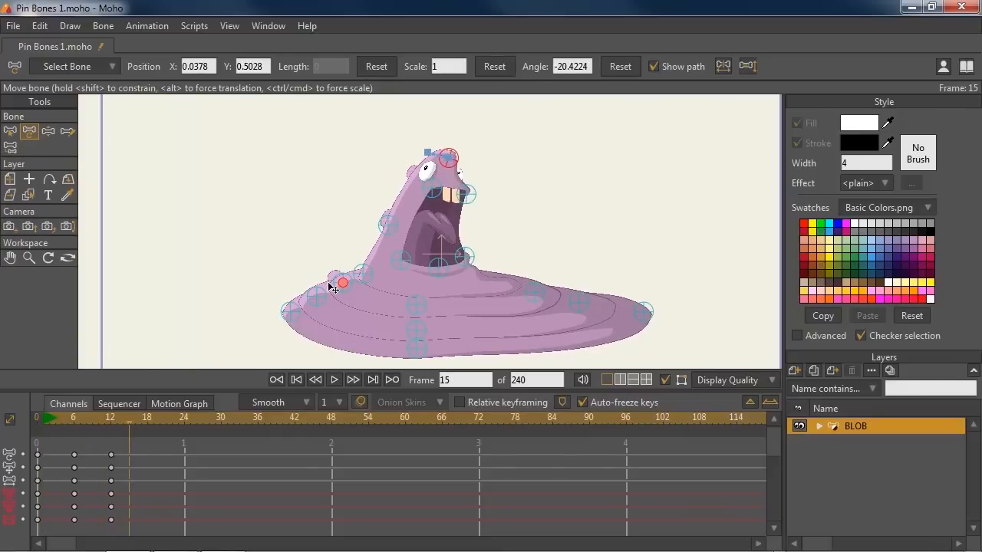
Step: At frame 24, move the two inner right-slope pin bones outward towards the right edge, the innermost to about X 0.79
key(Right)
key(Right)
key(Right)
key(Right)
key(Right)
key(Right)
key(Right)
key(Right)
key(Right)
drag(582, 306, 622, 309)
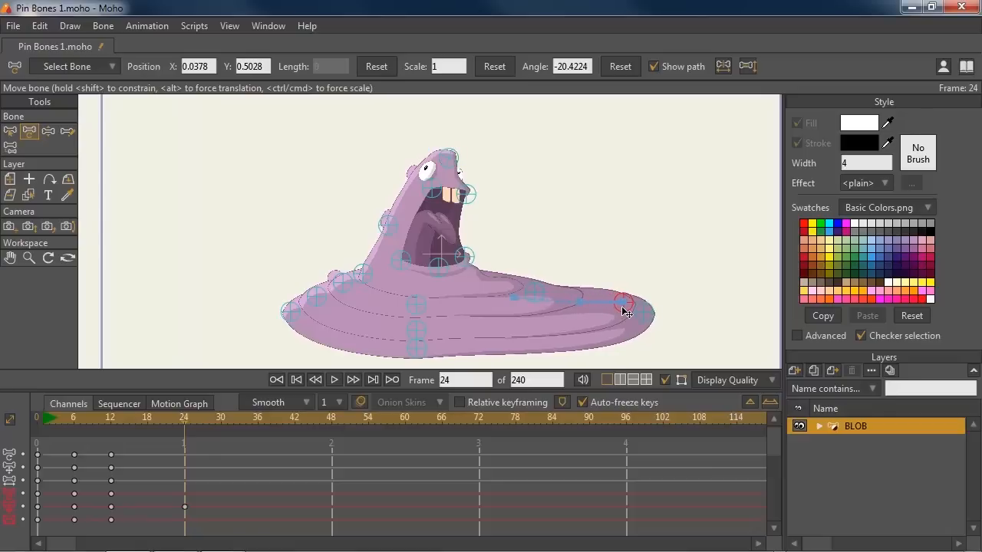
click(538, 296)
drag(572, 302, 593, 299)
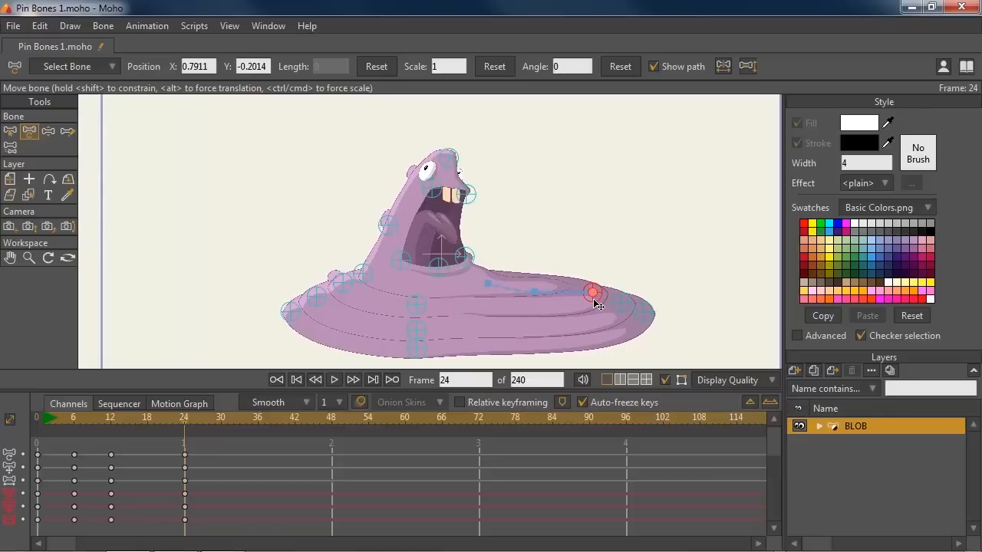
Step: Select all pin bones except the three on the right slope, slide them right at frame 24, and deselect them
key(z)
mouse_move(485, 151)
mouse_down()
mouse_move(336, 148)
mouse_move(270, 233)
mouse_move(253, 318)
mouse_move(313, 349)
mouse_move(383, 364)
mouse_move(433, 360)
mouse_move(497, 246)
mouse_move(483, 152)
mouse_up()
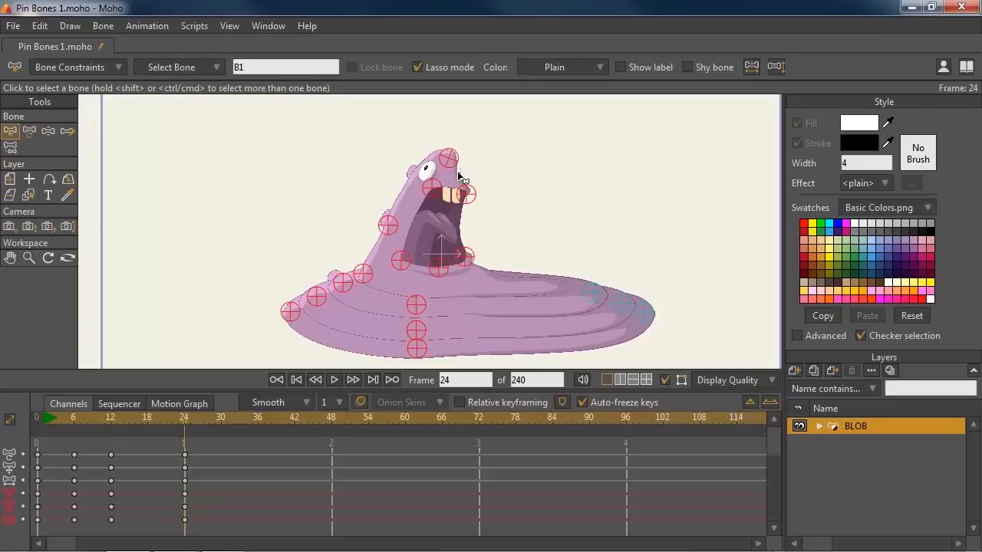
key(t)
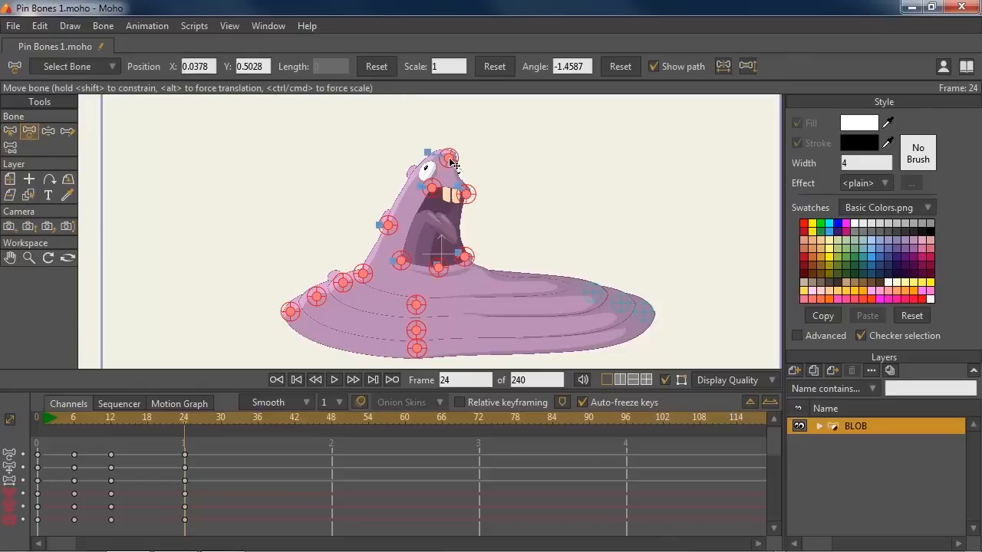
drag(452, 164, 555, 181)
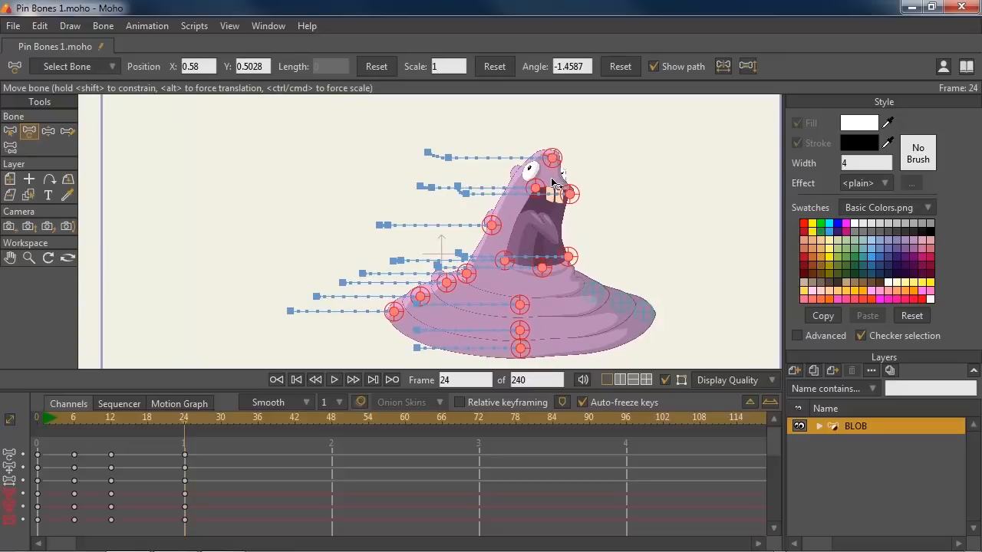
key(Return)
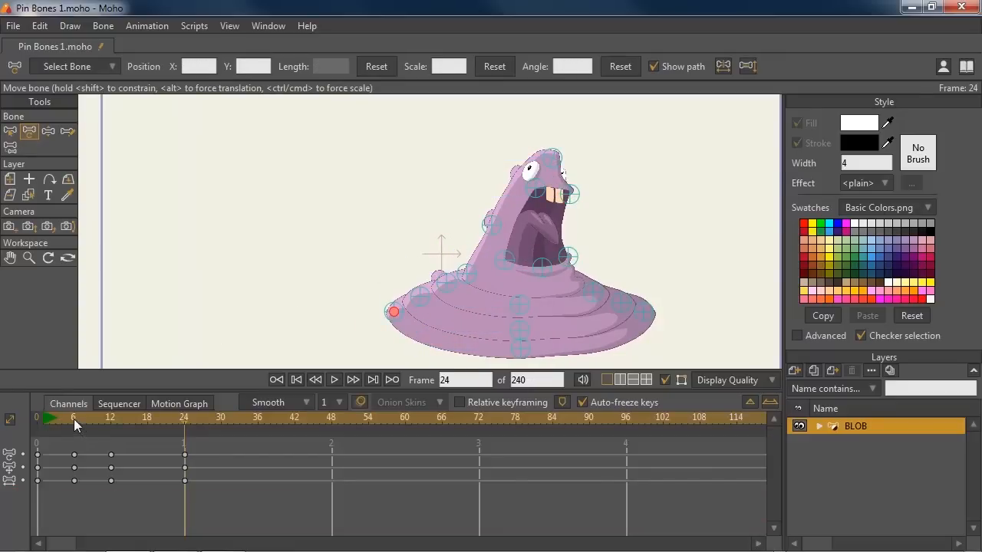
Step: Scrub the timeline between frames 6 and 24 to review the blob's forward movement
drag(74, 418, 182, 427)
drag(187, 418, 147, 421)
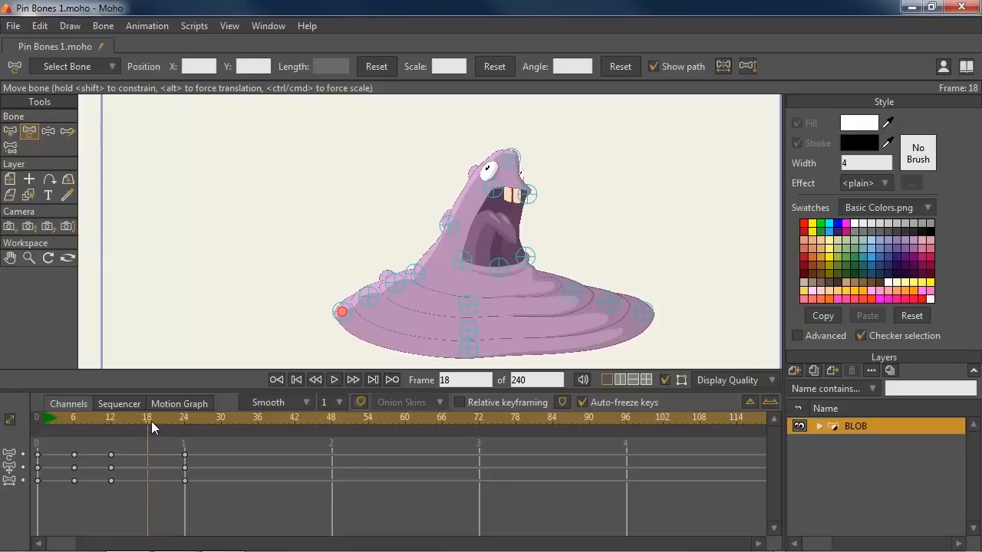
Step: At frame 18, select the pin bones around the head, mouth and back, and pull the upper ones back to the left
mouse_move(147, 418)
mouse_down()
mouse_move(89, 423)
mouse_move(147, 428)
mouse_up()
key(z)
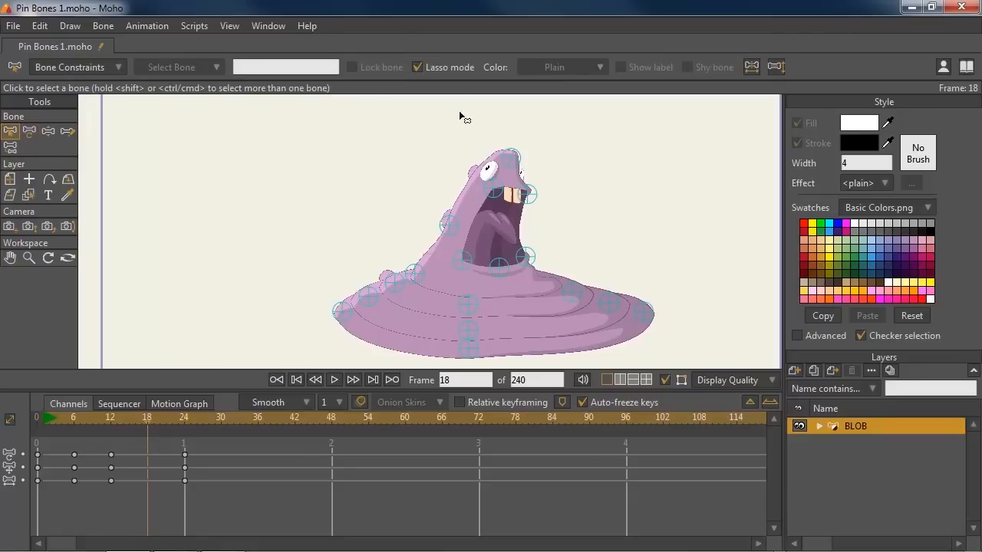
mouse_move(455, 118)
mouse_down()
mouse_move(421, 207)
mouse_move(432, 250)
mouse_move(469, 278)
mouse_move(498, 282)
mouse_move(550, 267)
mouse_move(557, 184)
mouse_move(519, 135)
mouse_move(447, 131)
mouse_up()
key(t)
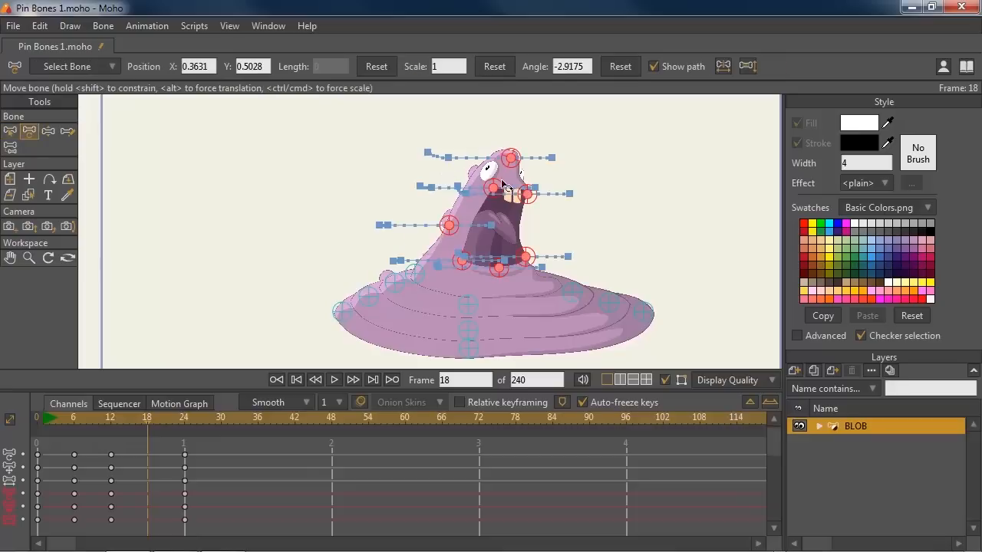
drag(514, 159, 487, 183)
key(Return)
Step: Adjust the back, mouth and head pin bones individually at frame 18, lowering the back one to about Y 0.12, and check the motion
drag(435, 224, 435, 231)
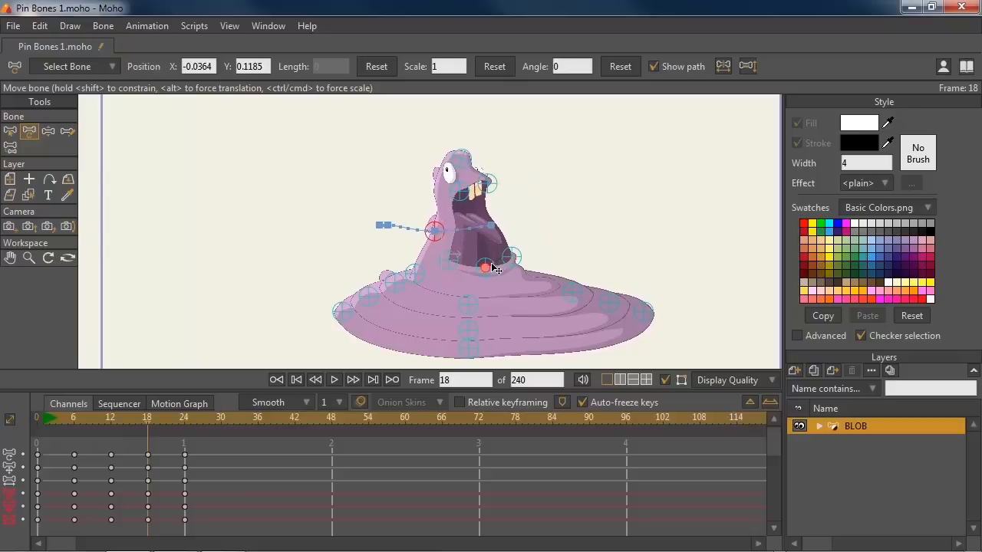
drag(485, 268, 481, 267)
click(516, 260)
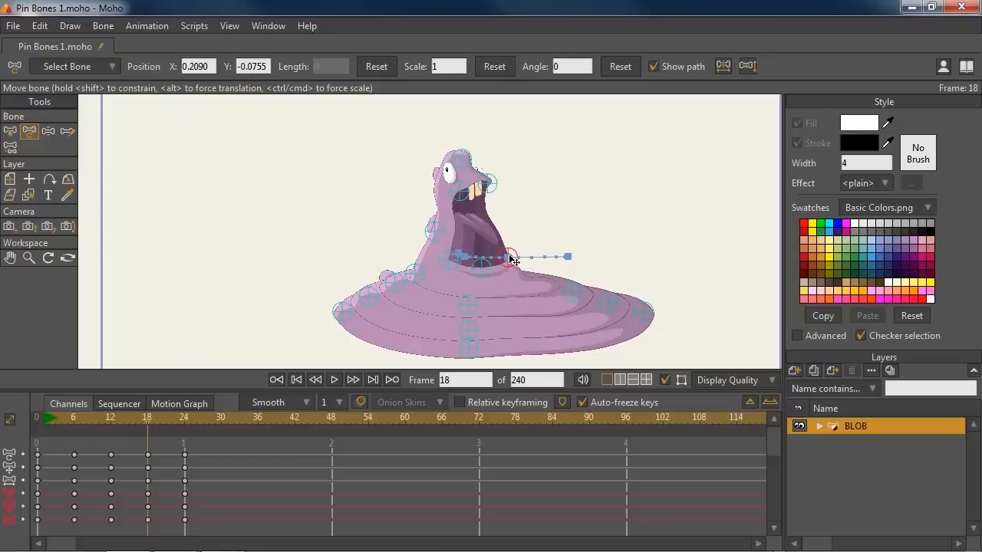
click(487, 186)
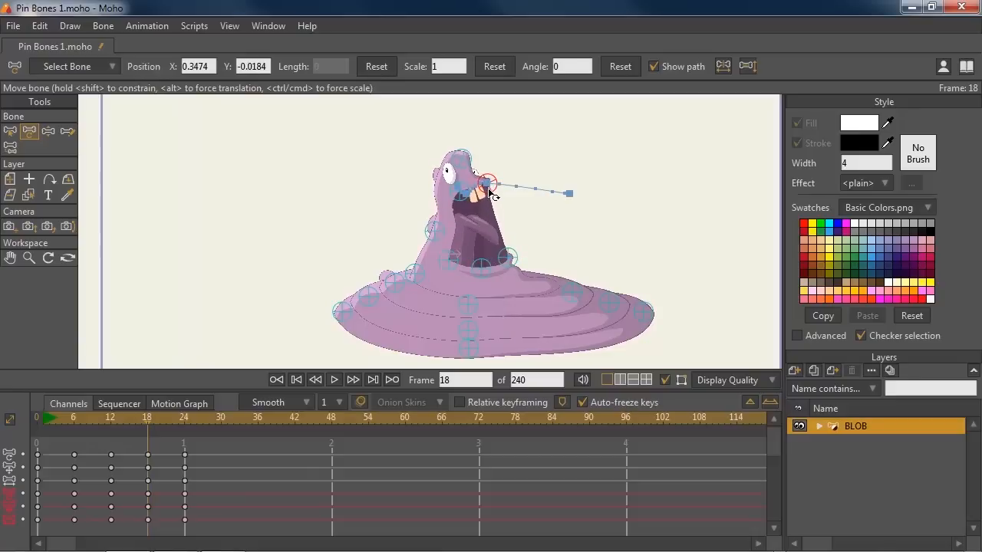
drag(464, 169, 455, 159)
key(ctrl+z)
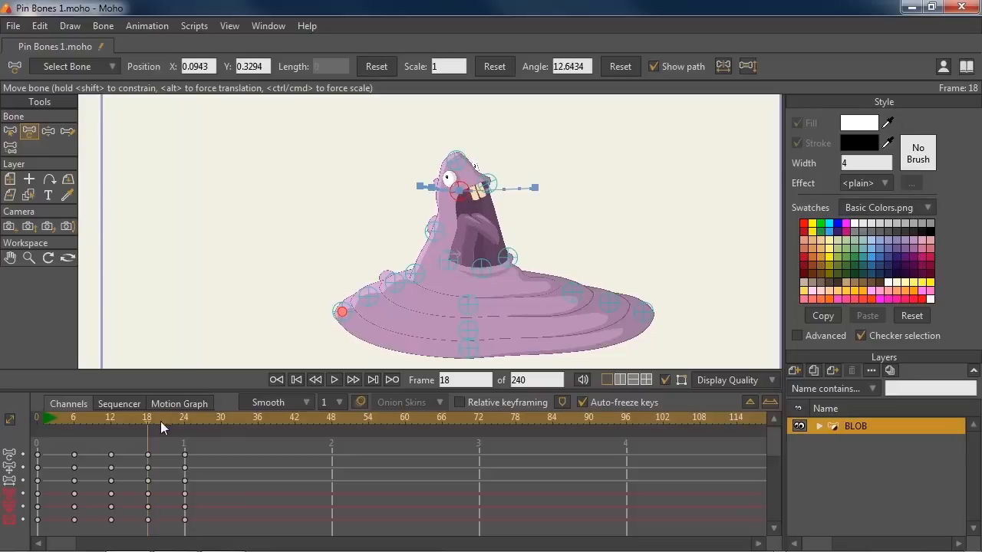
mouse_move(148, 428)
mouse_down()
mouse_move(111, 421)
mouse_move(182, 421)
mouse_move(108, 418)
mouse_move(148, 420)
mouse_up()
Step: At frame 18, bend the head further back with its head, mouth and back pin bones, moving the inner upper-mouth bone to about X 0.01, Y 0.33
drag(459, 163, 443, 247)
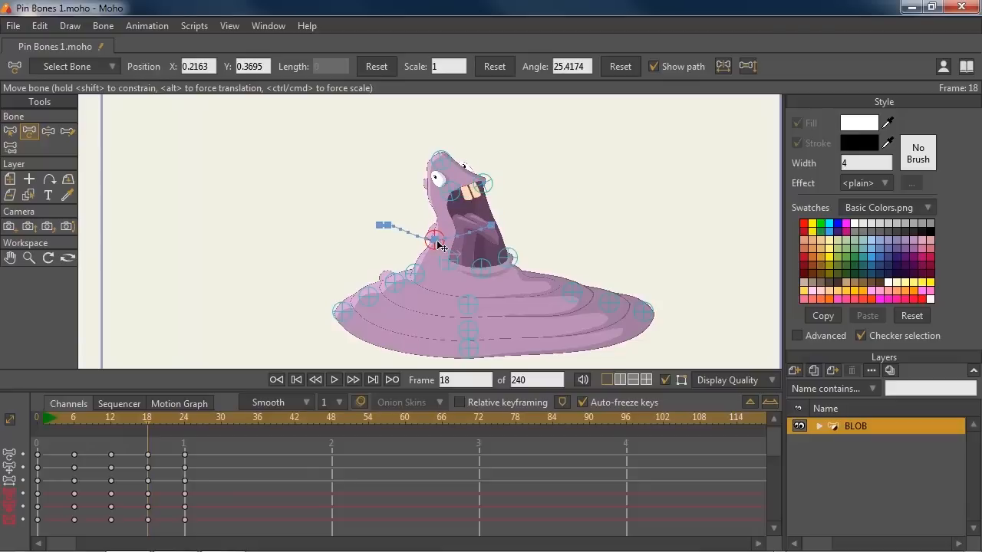
click(436, 241)
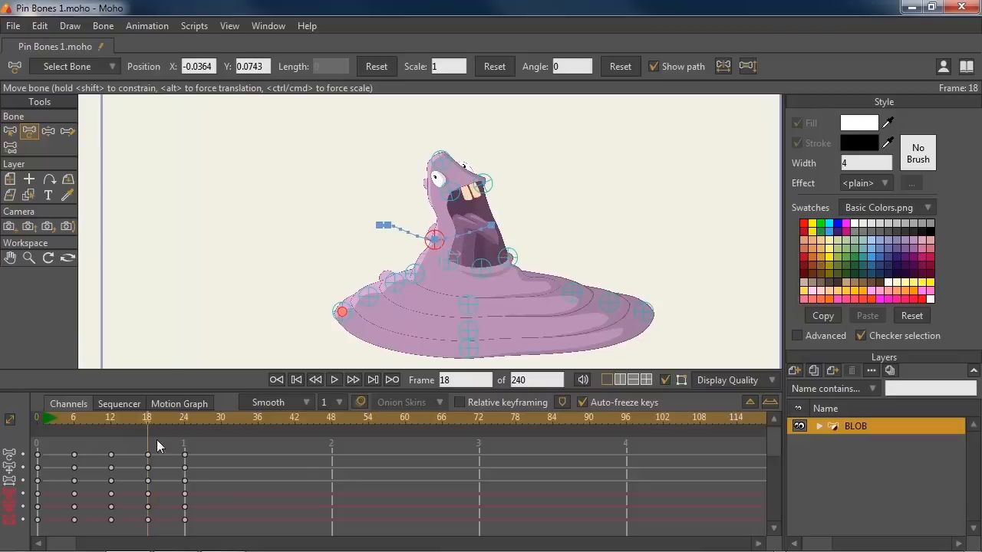
mouse_move(146, 418)
mouse_down()
mouse_move(114, 422)
mouse_move(187, 428)
mouse_move(120, 424)
mouse_move(174, 424)
mouse_move(146, 429)
mouse_up()
click(438, 160)
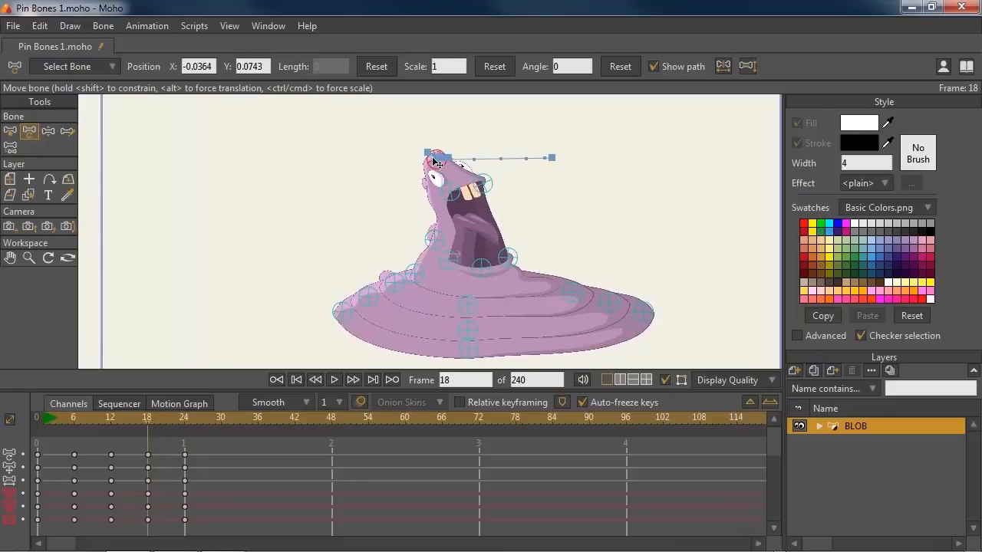
drag(445, 191, 437, 191)
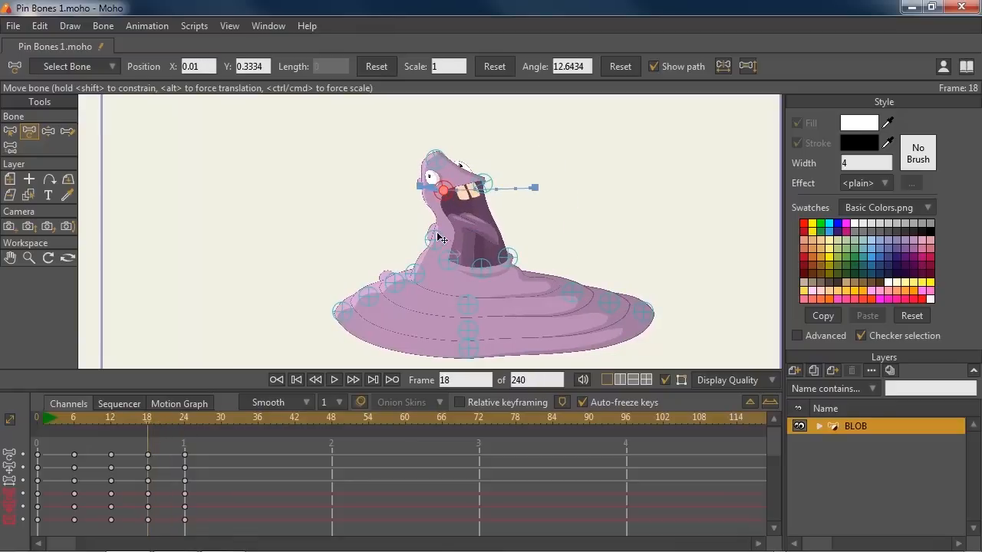
click(432, 236)
drag(431, 236, 428, 232)
drag(442, 191, 478, 177)
Step: Hide the bone overlay and scrub the blob animation from frame 0 to frame 58 to review it
drag(119, 417, 182, 419)
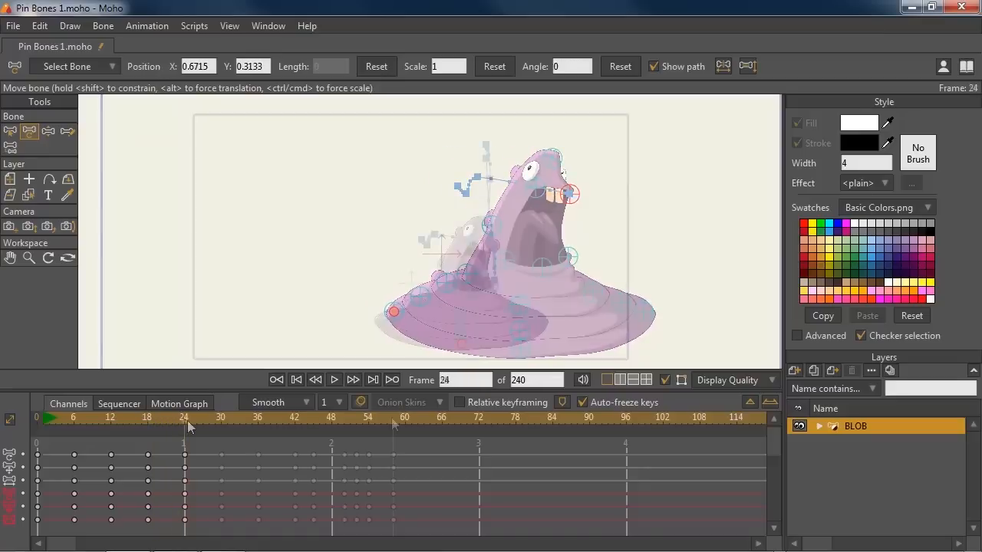
click(391, 417)
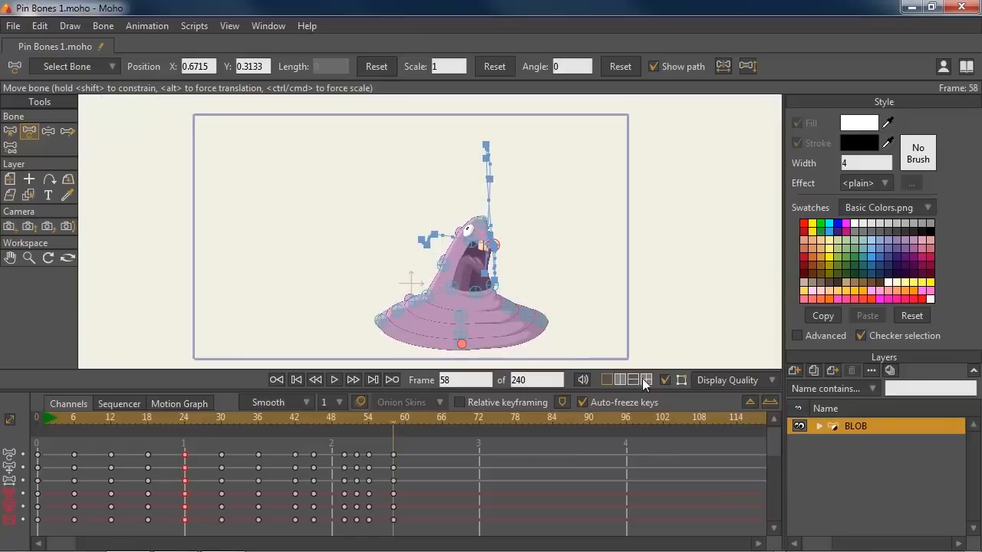
click(664, 380)
click(10, 131)
click(37, 418)
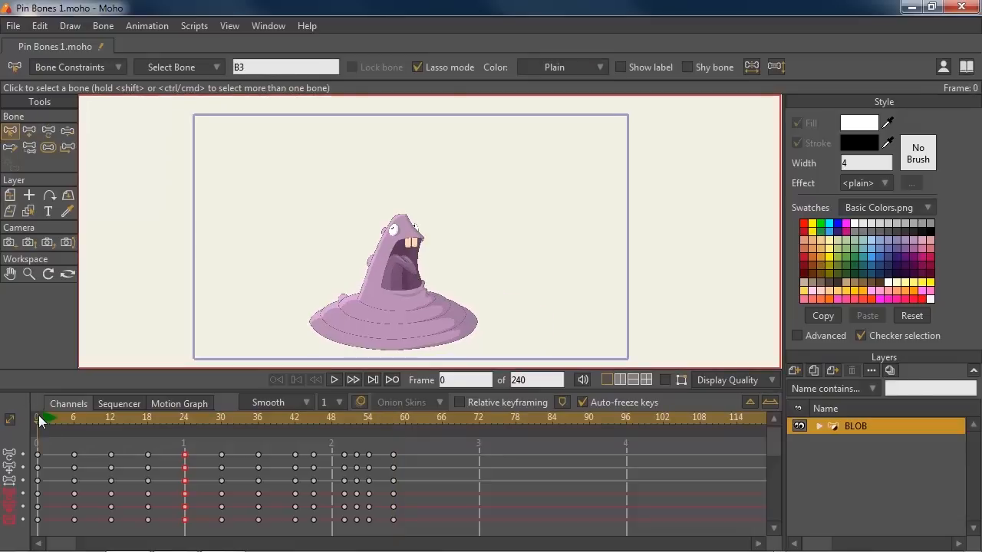
click(115, 418)
drag(115, 418, 390, 424)
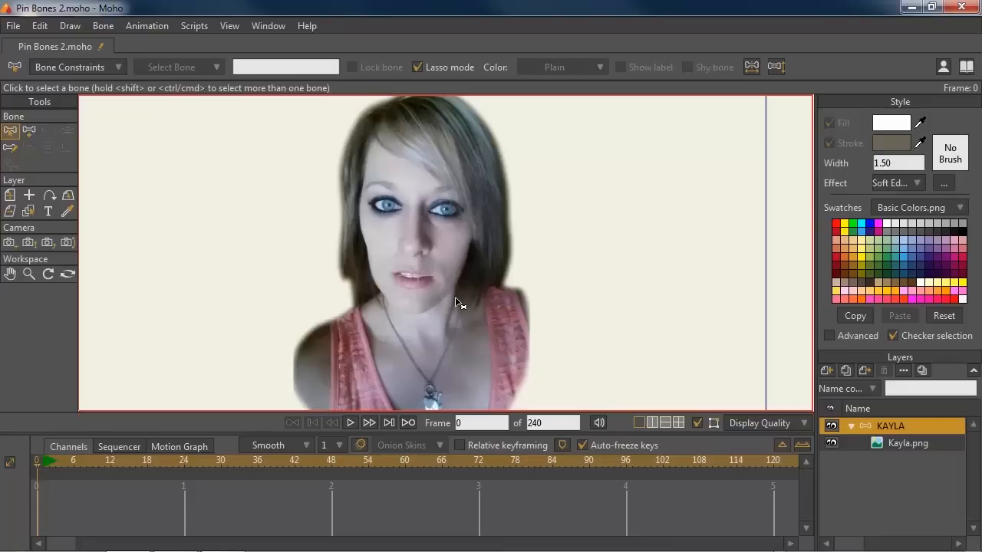
Step: Add pin bones on both eyes, the top of the hair and both sides of the head in the portrait photo
key(a)
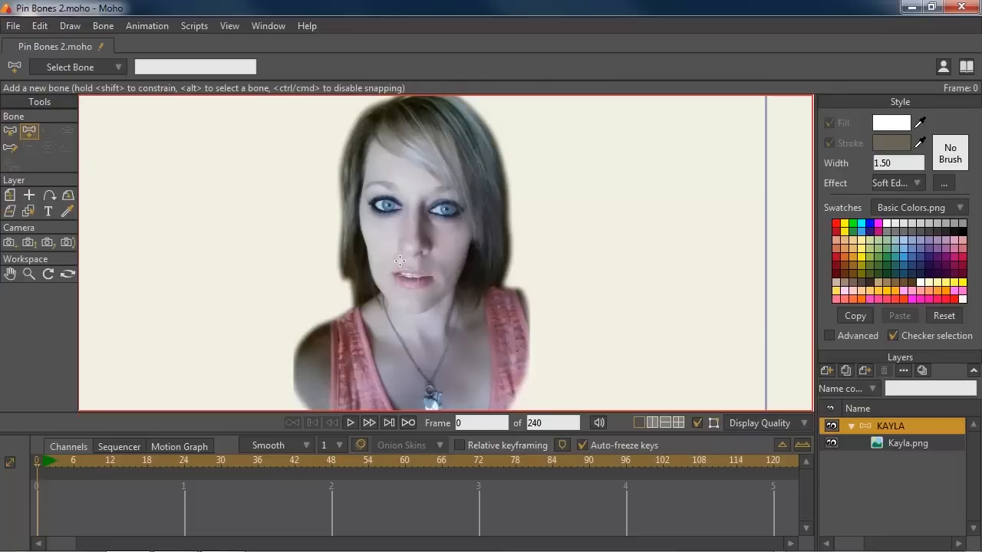
drag(400, 261, 422, 292)
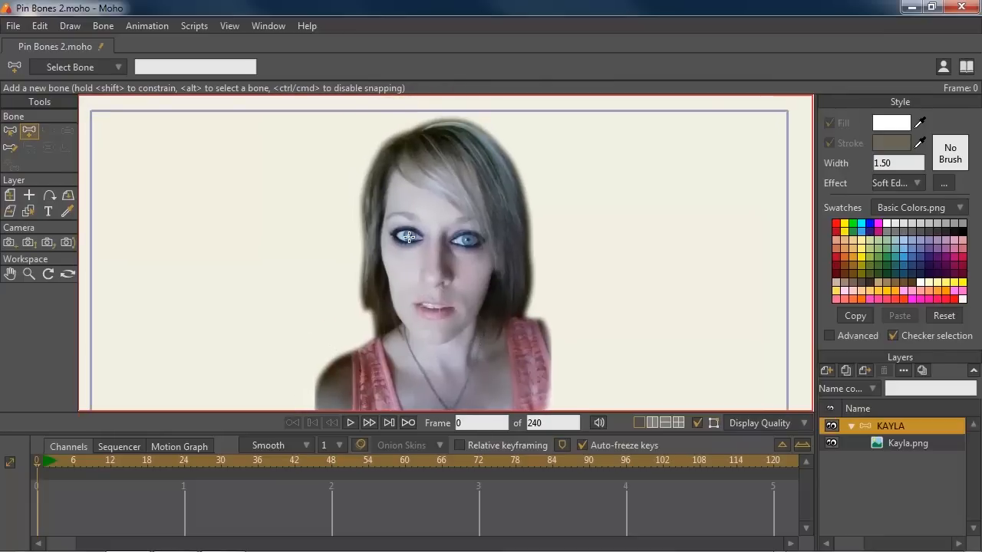
mouse_move(409, 235)
mouse_down()
mouse_move(468, 238)
mouse_move(466, 230)
mouse_up()
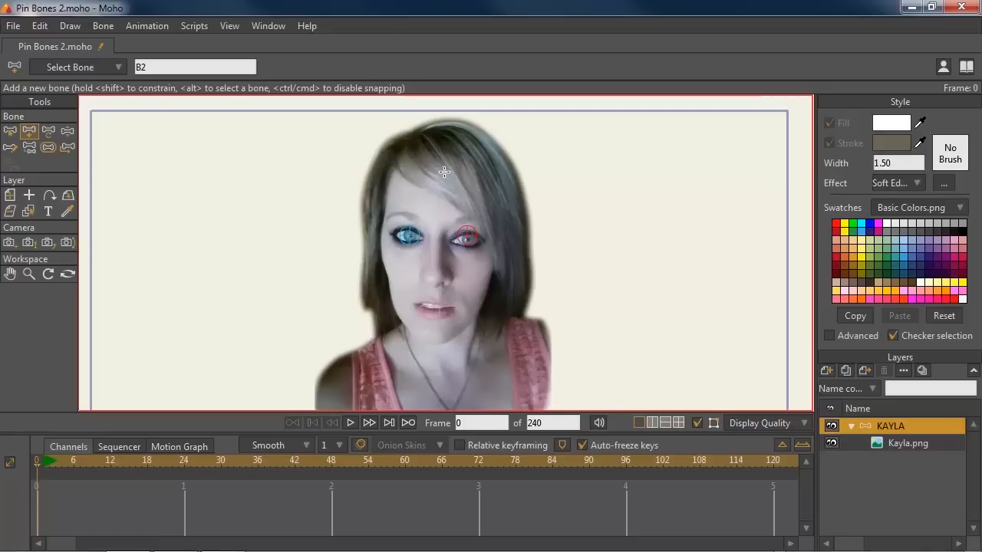
drag(438, 145, 437, 140)
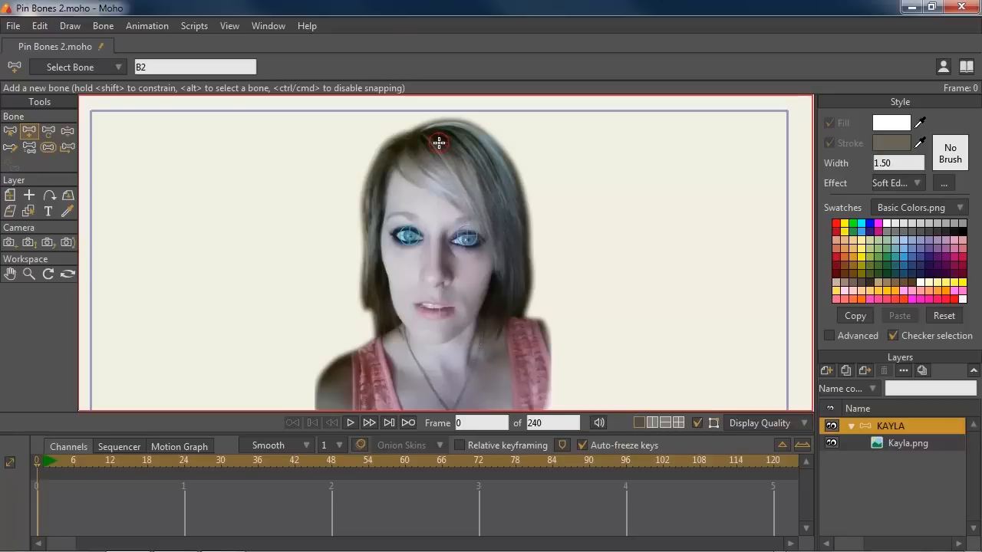
click(376, 181)
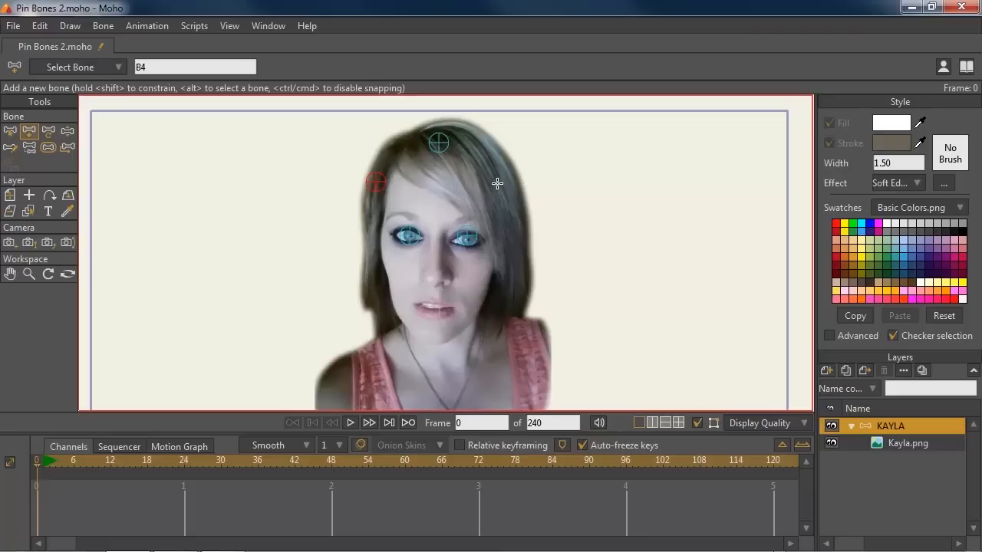
click(503, 182)
Step: Add pin bones on the nose, mouth and chin, plus one on each cheek and each side of the jaw
click(432, 276)
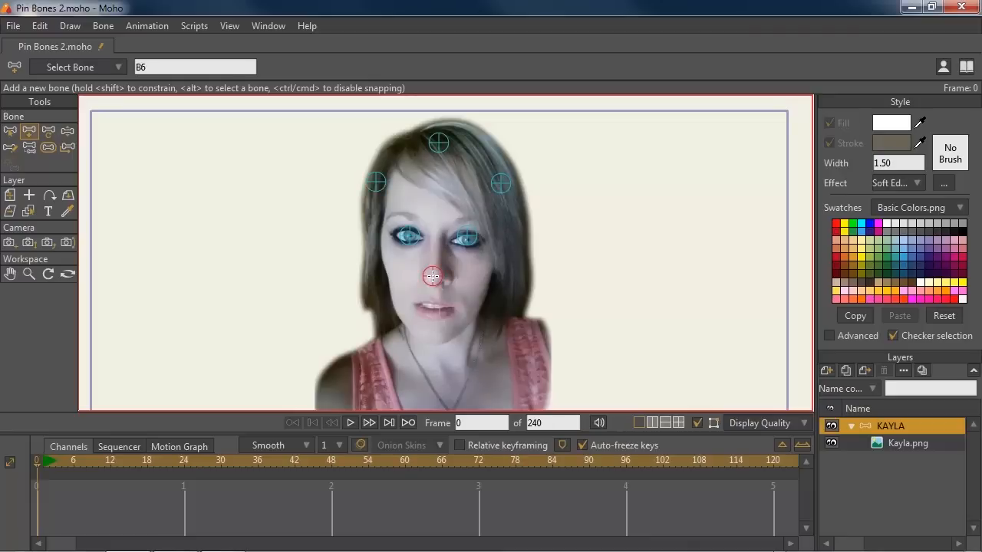
click(390, 275)
click(485, 277)
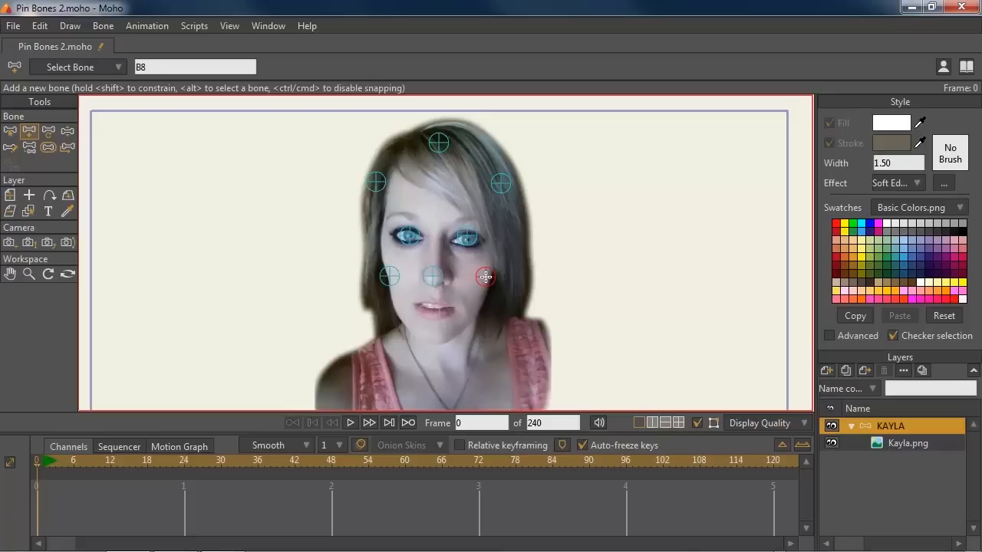
click(434, 307)
click(393, 307)
click(476, 308)
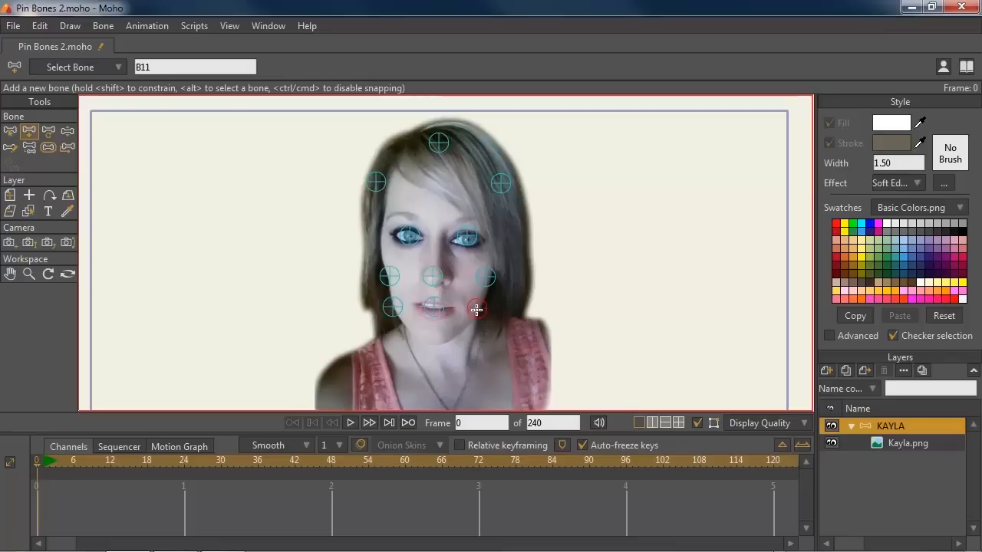
click(433, 338)
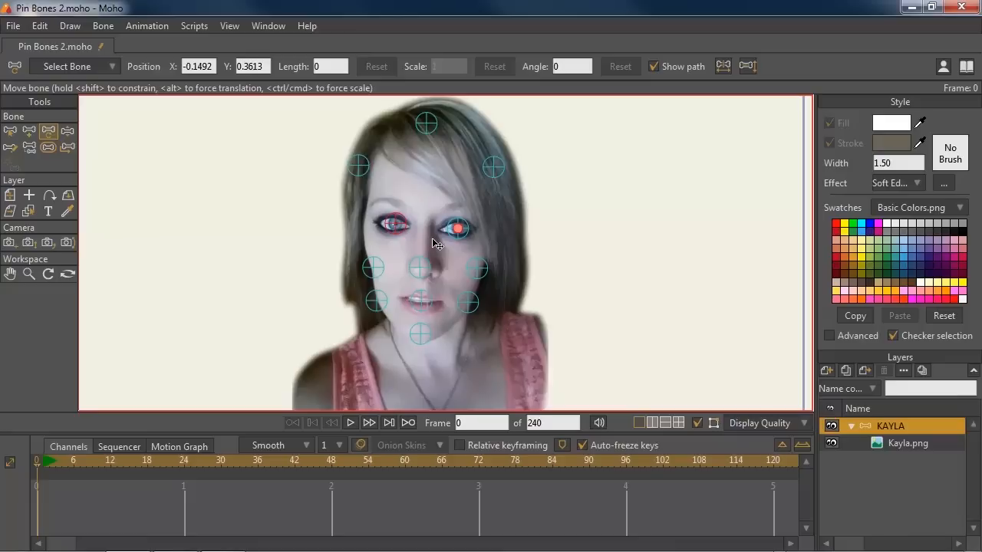
Step: At frame 6, enlarge the eye pin bones, scaling the left eye to 2.83 and the right eye to 2.96
click(48, 151)
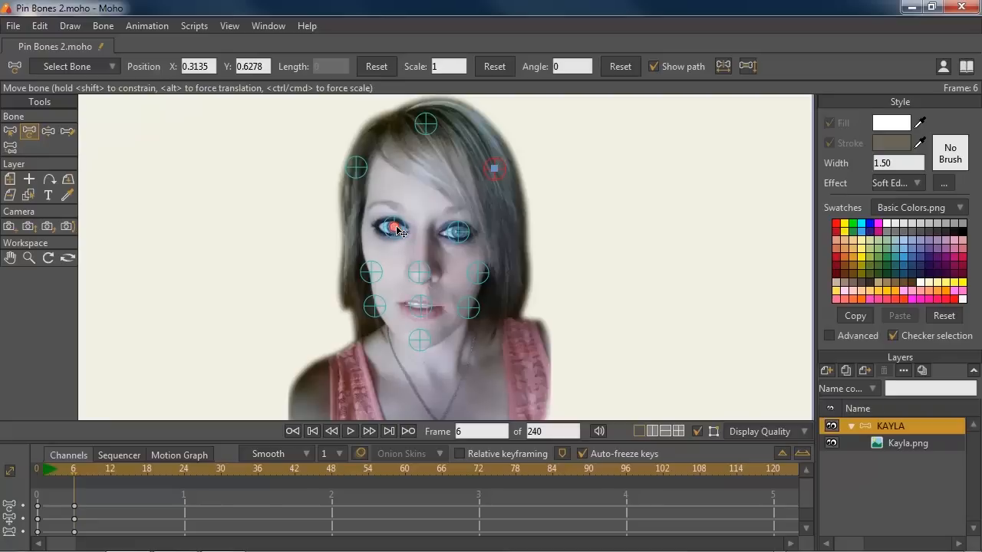
click(394, 225)
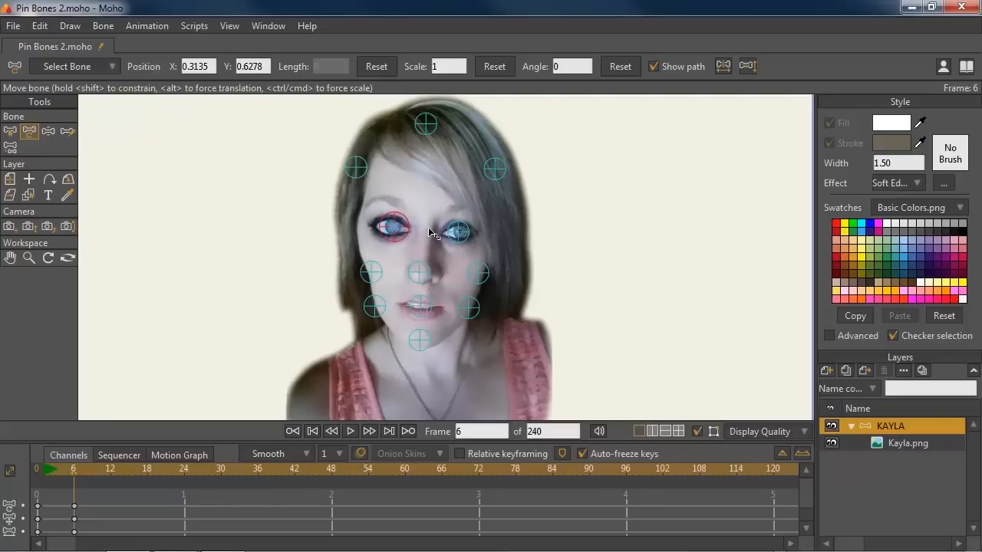
drag(453, 234, 539, 241)
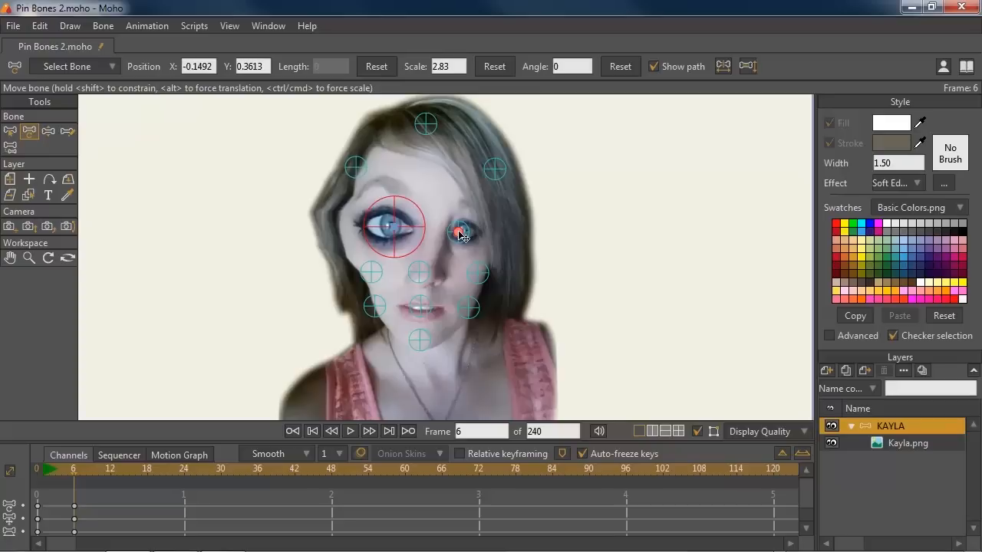
drag(460, 235, 612, 250)
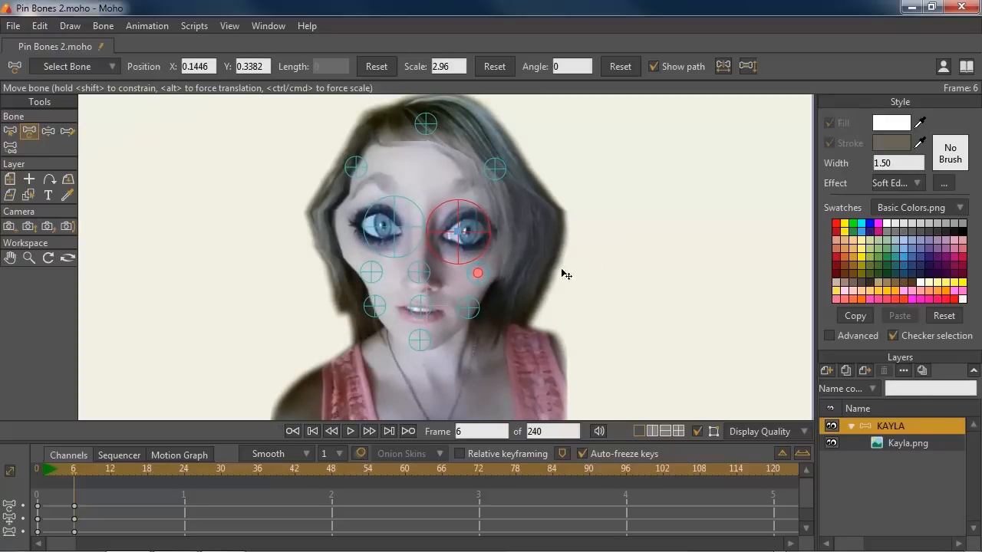
Step: Enlarge the three hair pin bones, scaling the right one to 1.55 and the left one to 1.93, and spread them outward
drag(440, 146, 497, 170)
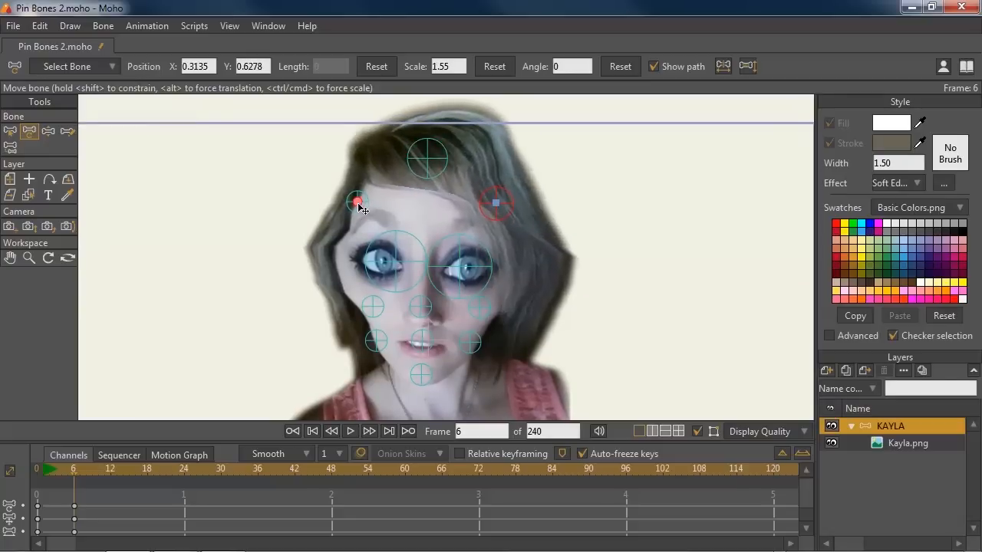
drag(357, 203, 428, 208)
click(427, 159)
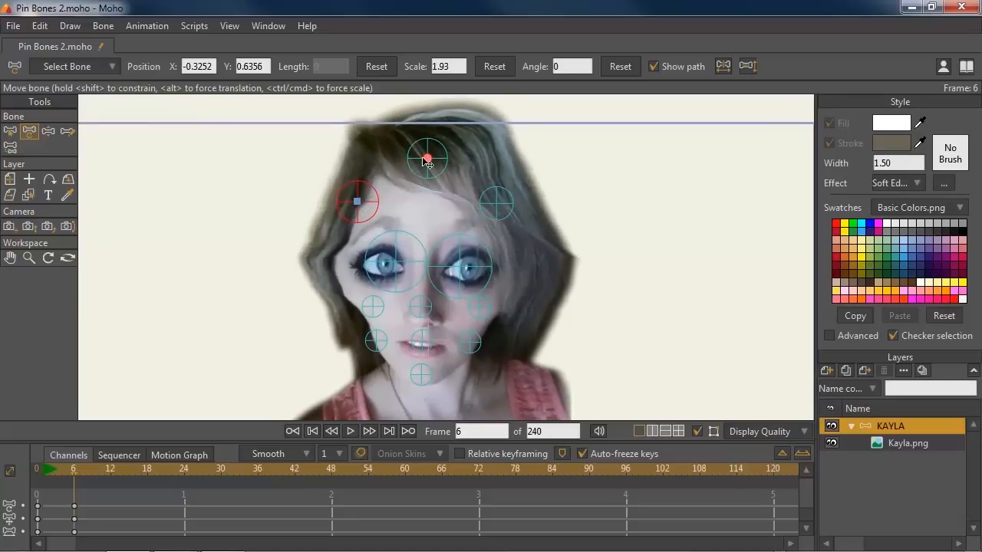
drag(428, 159, 427, 137)
click(493, 201)
drag(493, 202, 504, 204)
click(358, 204)
drag(355, 202, 345, 200)
Step: Scale the nose pin bone to 0.3831 and move it up, and scale the mouth pin bone to 0.4016
drag(406, 298, 420, 251)
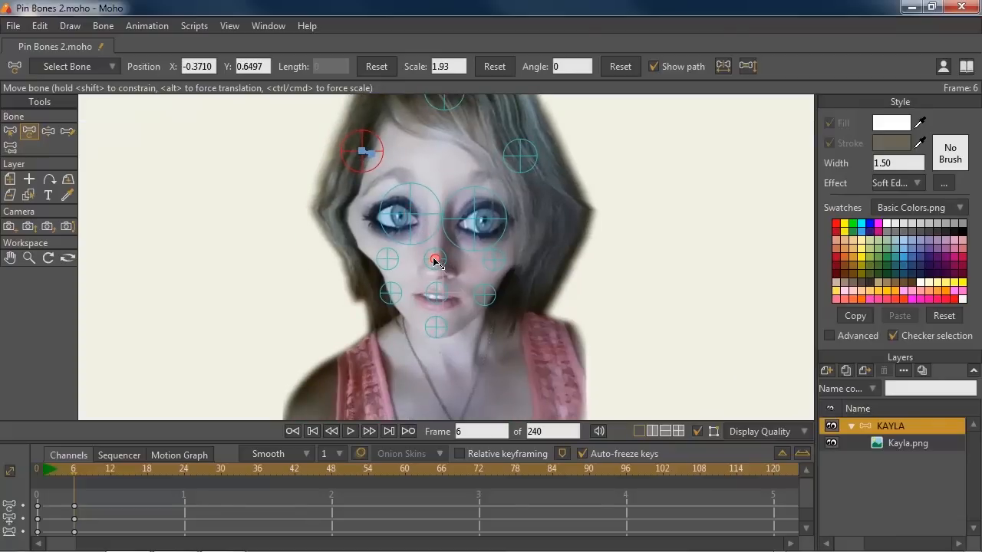
click(437, 260)
drag(330, 255, 310, 255)
mouse_move(437, 257)
mouse_down()
mouse_move(432, 224)
mouse_move(435, 240)
mouse_up()
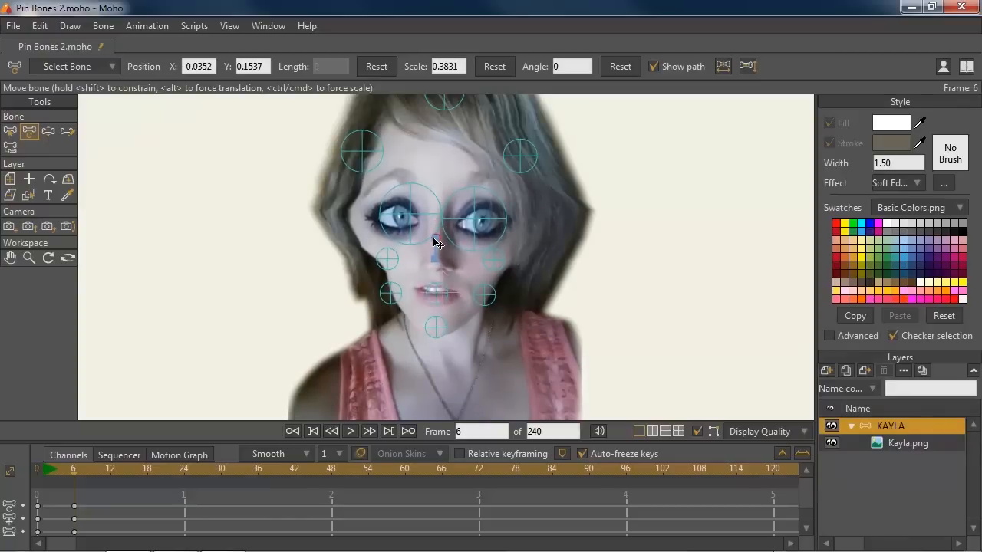
click(436, 293)
click(391, 293)
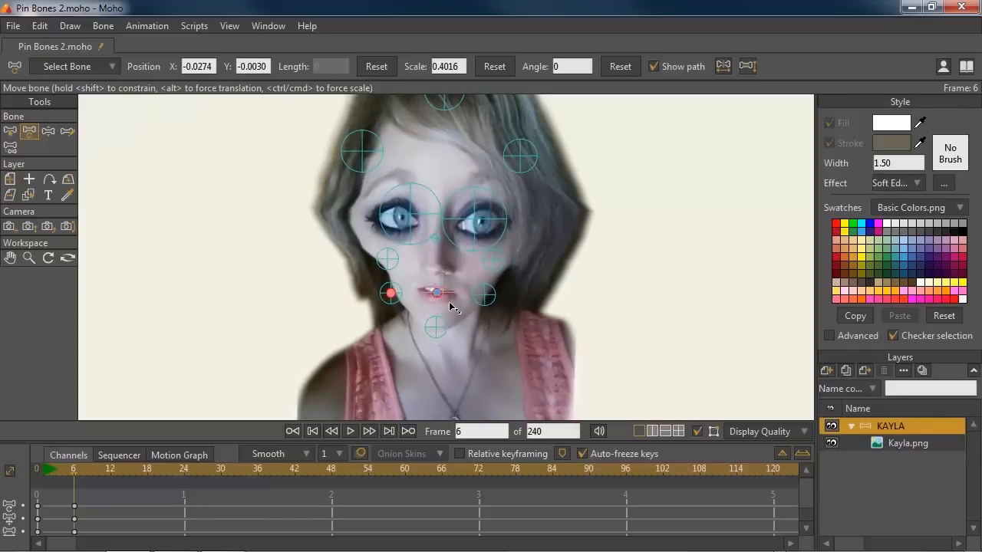
Step: Narrow the lower face: scale the chin pin bone to 0.6803 and raise it, and shrink both jaw pin bones and move them inward
click(434, 327)
drag(414, 331, 401, 292)
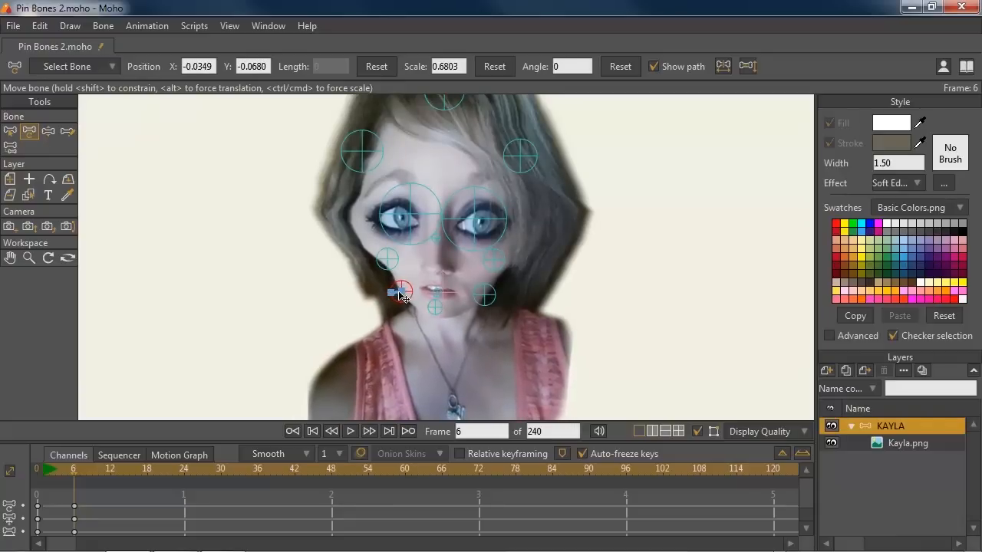
click(484, 296)
drag(484, 294, 468, 294)
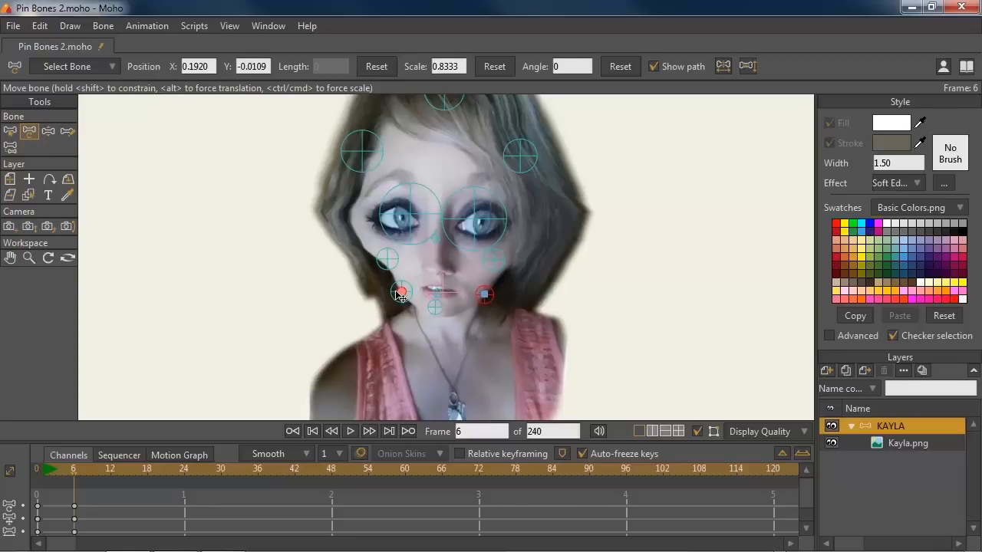
drag(400, 292, 379, 292)
click(484, 296)
drag(484, 296, 469, 289)
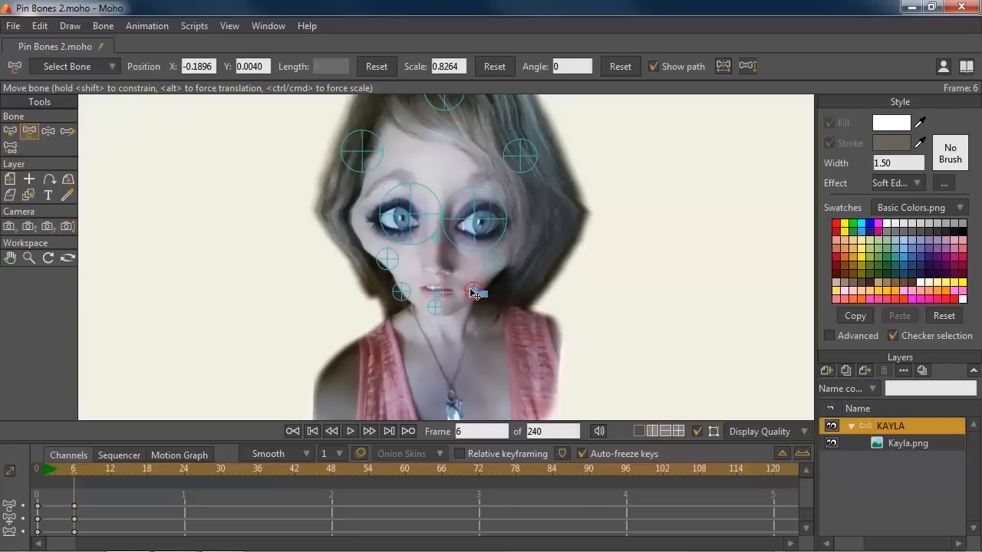
Step: Lower the left cheek pin bone slightly and scale the right cheek pin bone to 1.04
click(386, 260)
drag(386, 260, 395, 268)
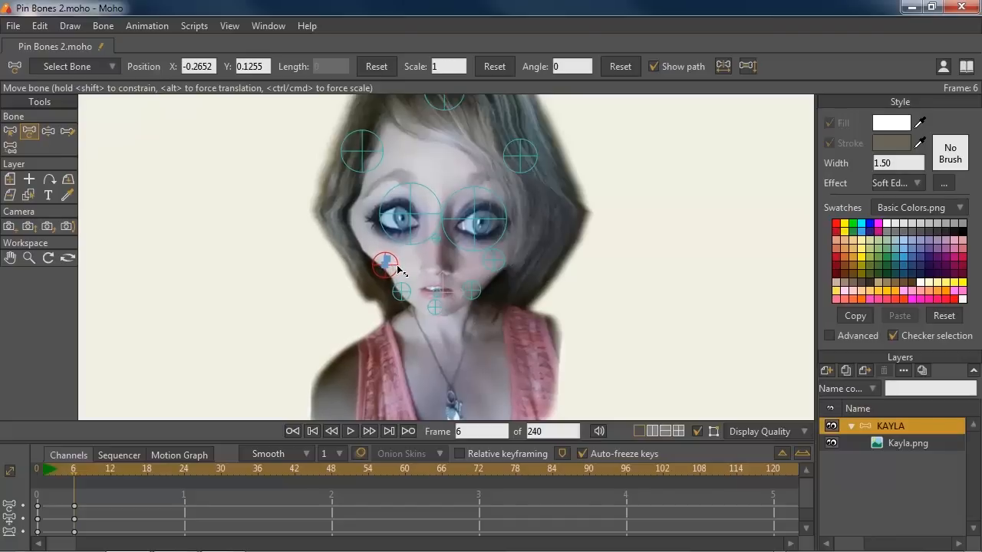
mouse_move(494, 259)
mouse_down()
mouse_move(488, 287)
mouse_move(496, 273)
mouse_up()
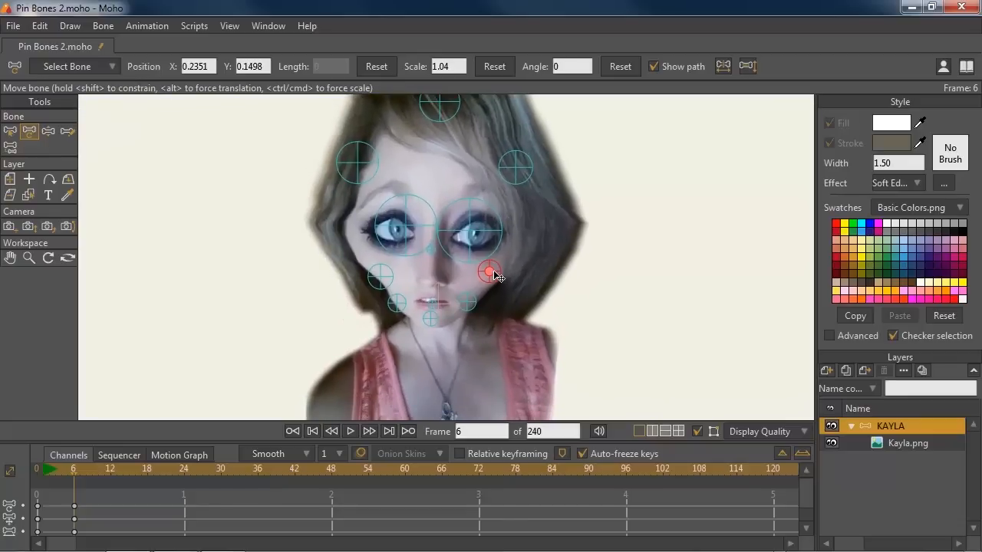
Step: Render frame 6 and examine the distorted face in the rendered image
key(ctrl+r)
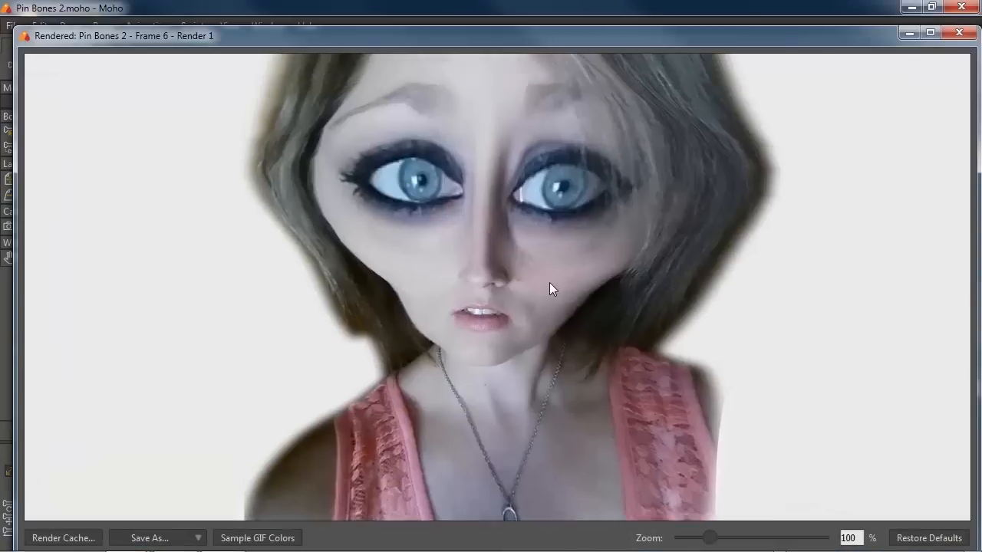
drag(549, 282, 545, 352)
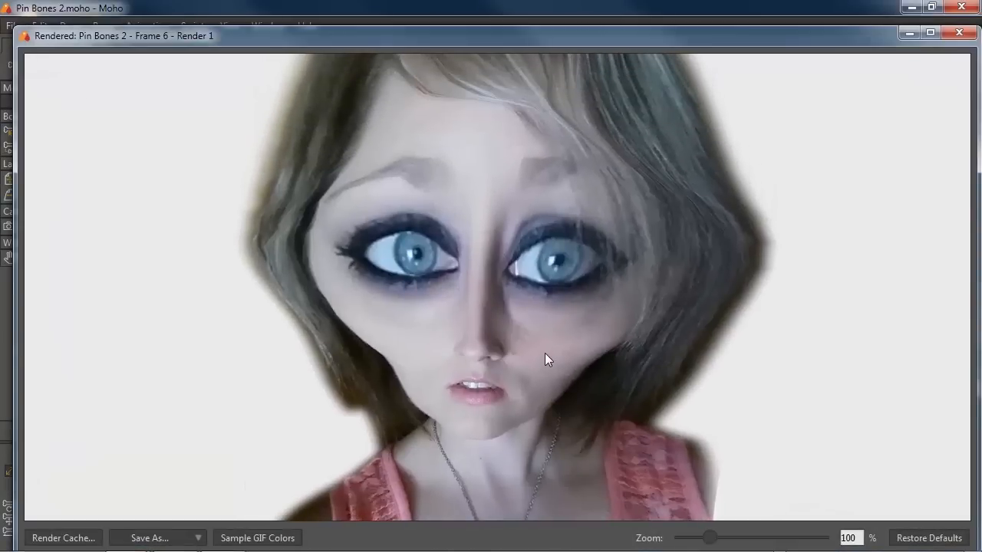